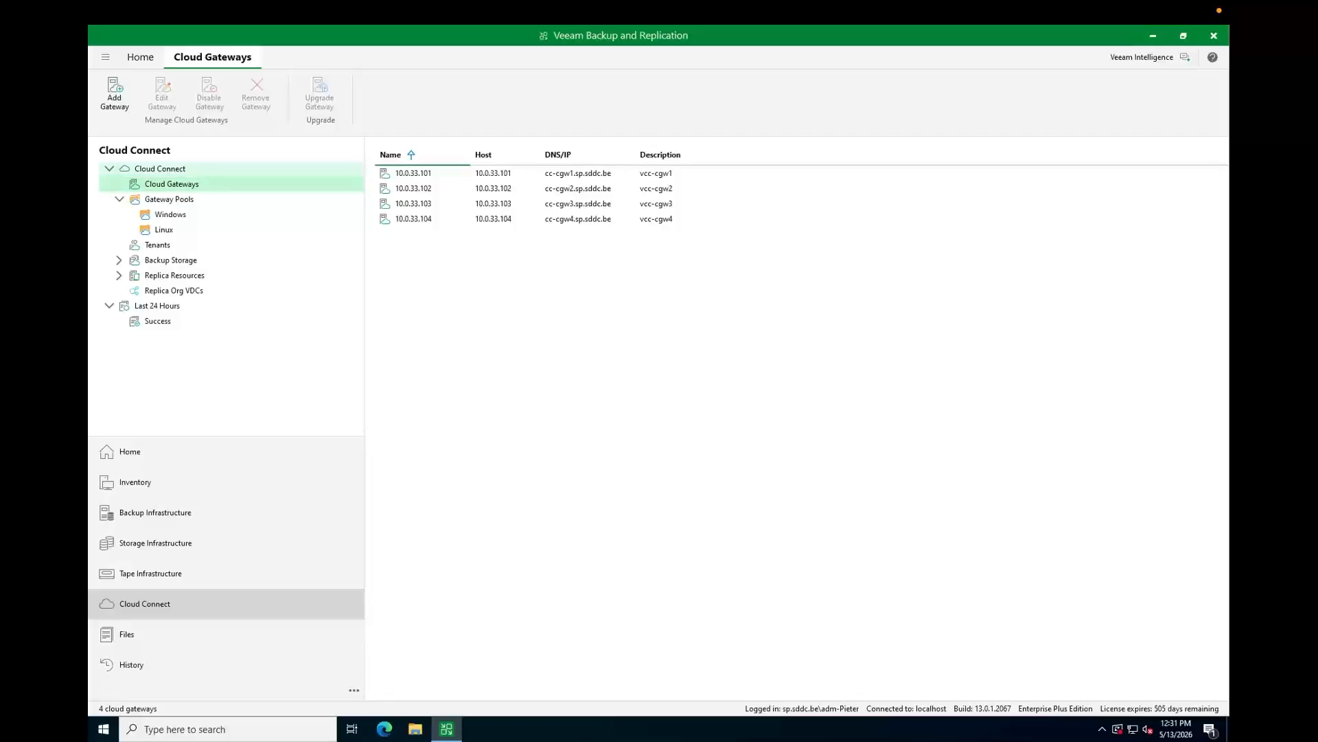
# - Open the Cloud Connect overview page from the Cloud Connect node in the navigation tree
pyautogui.click(160, 169)
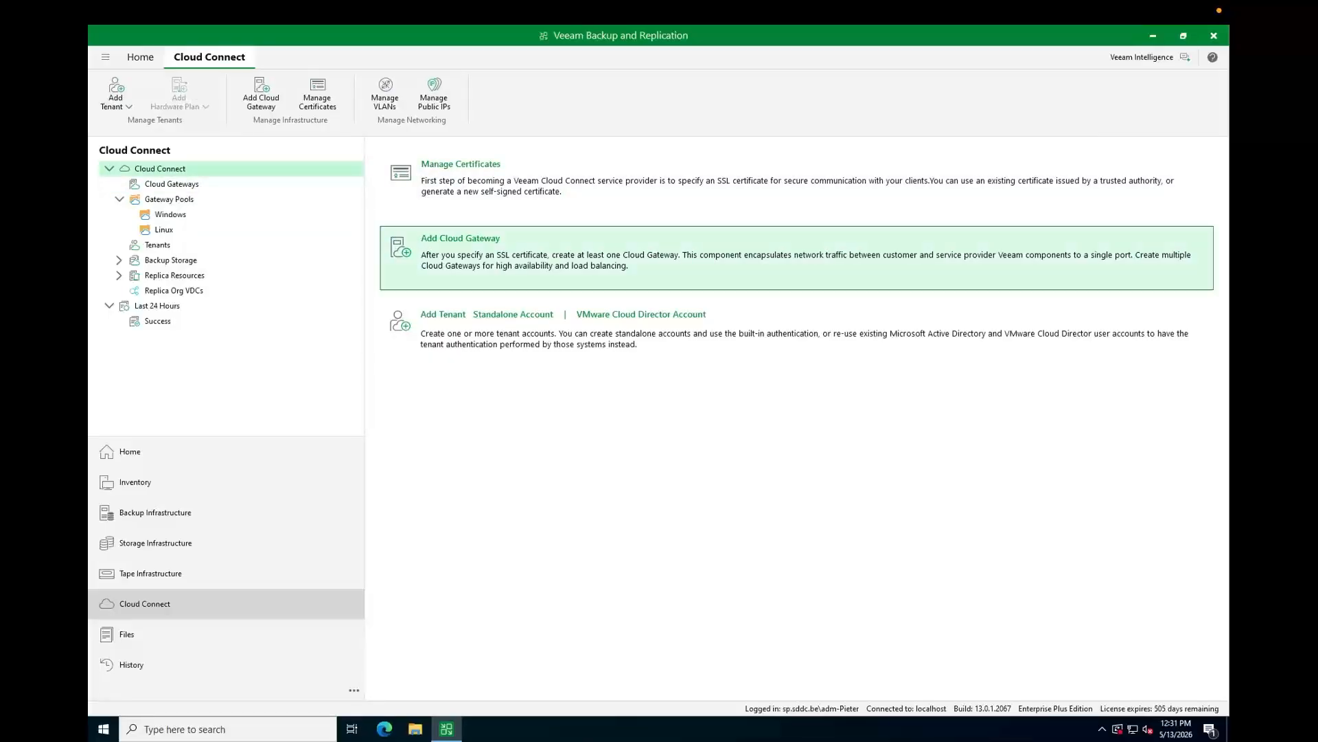
# - Choose to import a new Cloud Connect SSL certificate from a file, accepting the gateway warning
pyautogui.click(590, 183)
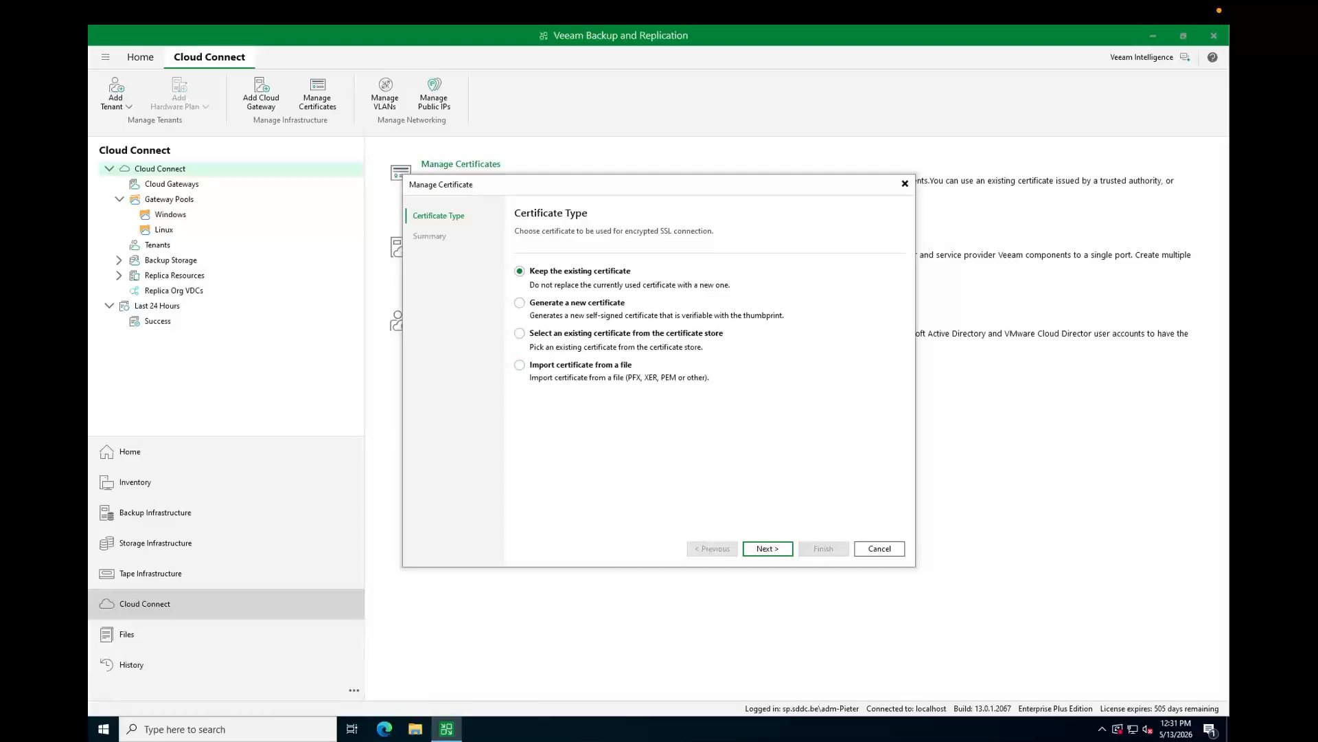
pyautogui.click(519, 365)
pyautogui.click(768, 549)
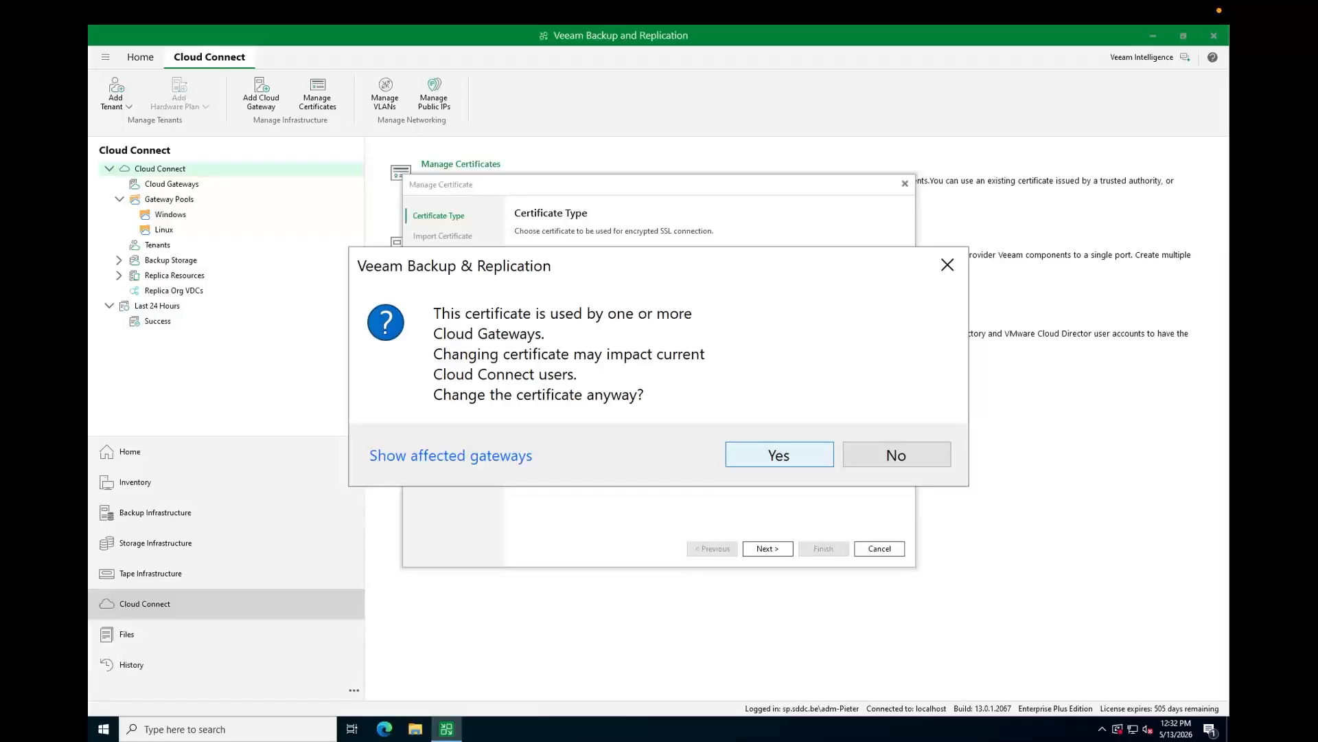
pyautogui.click(779, 455)
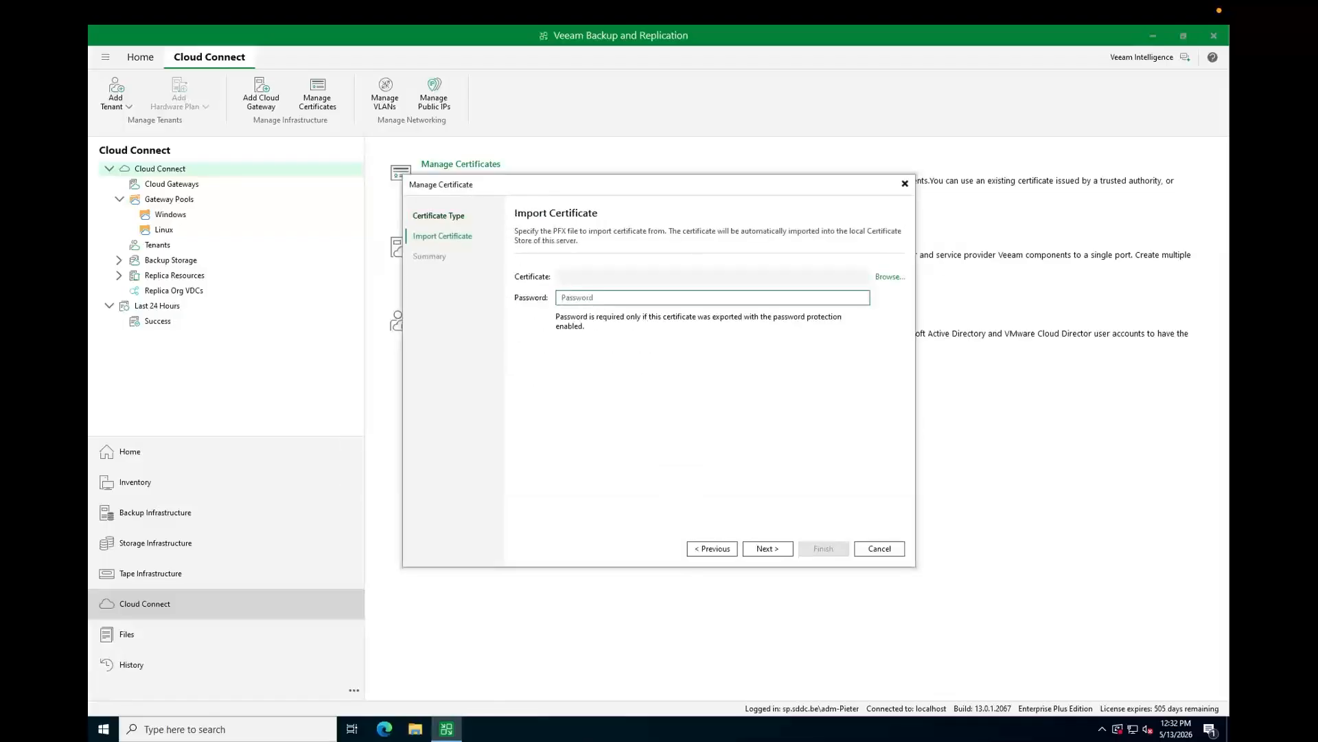
# - Import C:\install\cc.sp.sddc.be.pfx with its password and apply the Let's Encrypt certificate
pyautogui.click(889, 277)
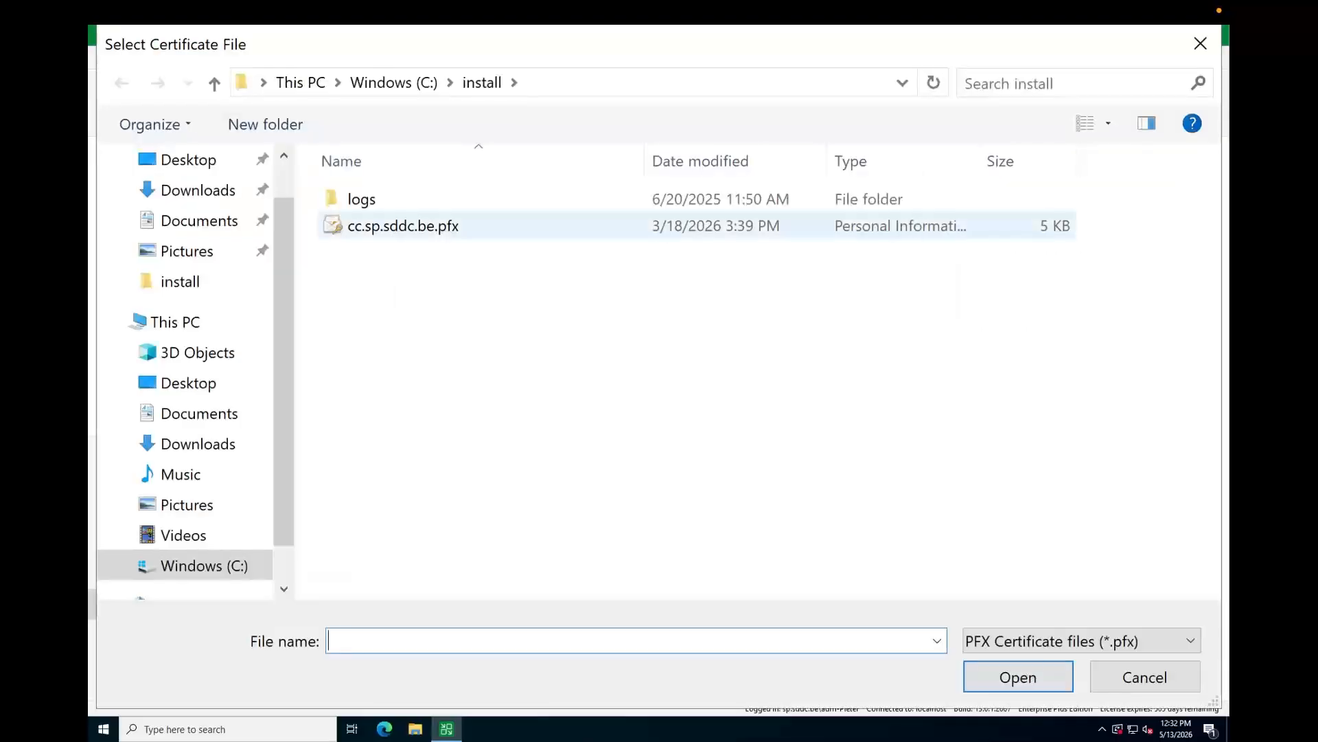
pyautogui.click(404, 226)
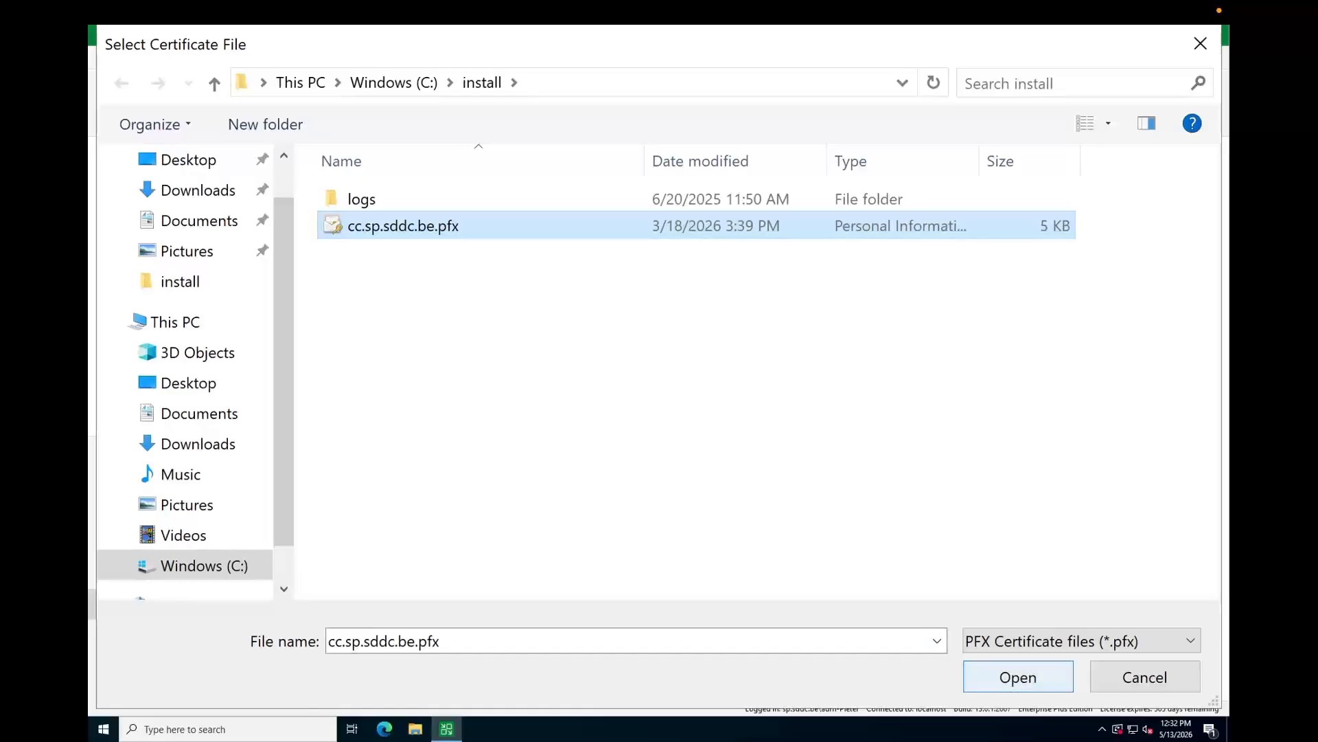
pyautogui.click(1018, 676)
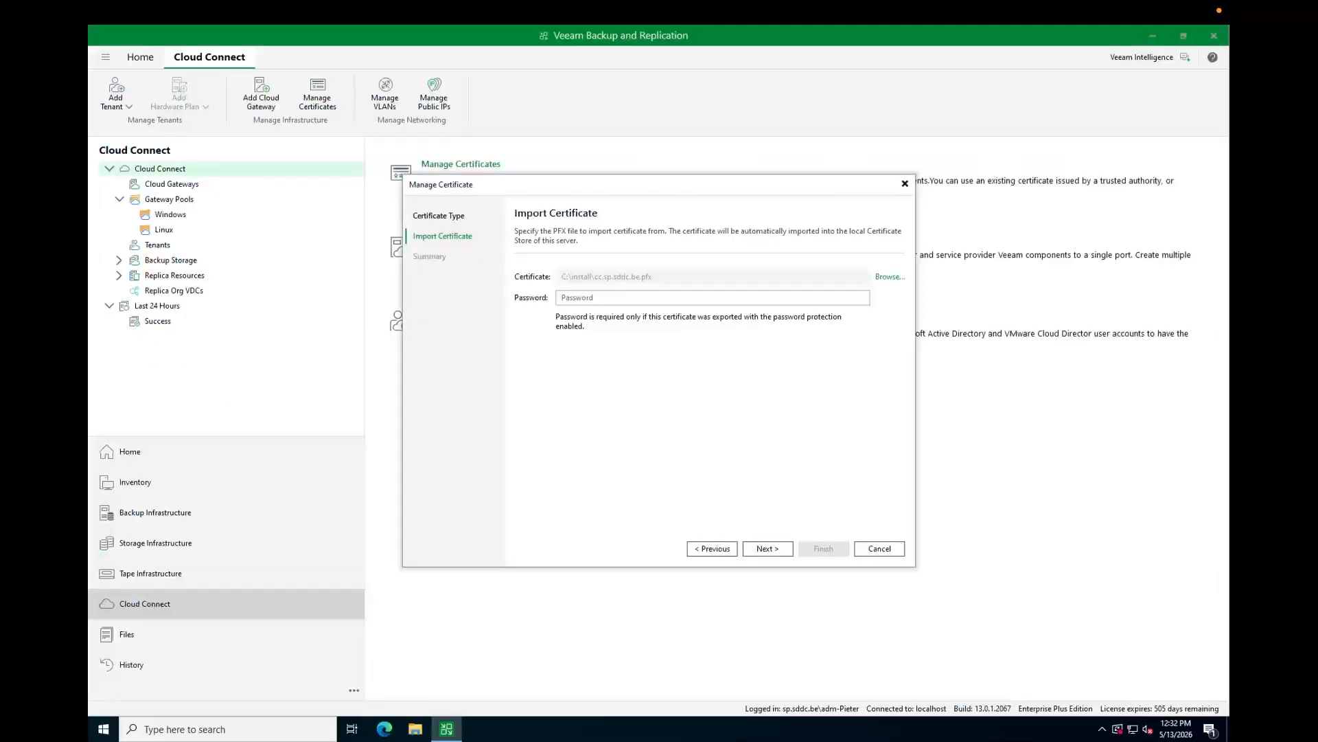
pyautogui.click(712, 298)
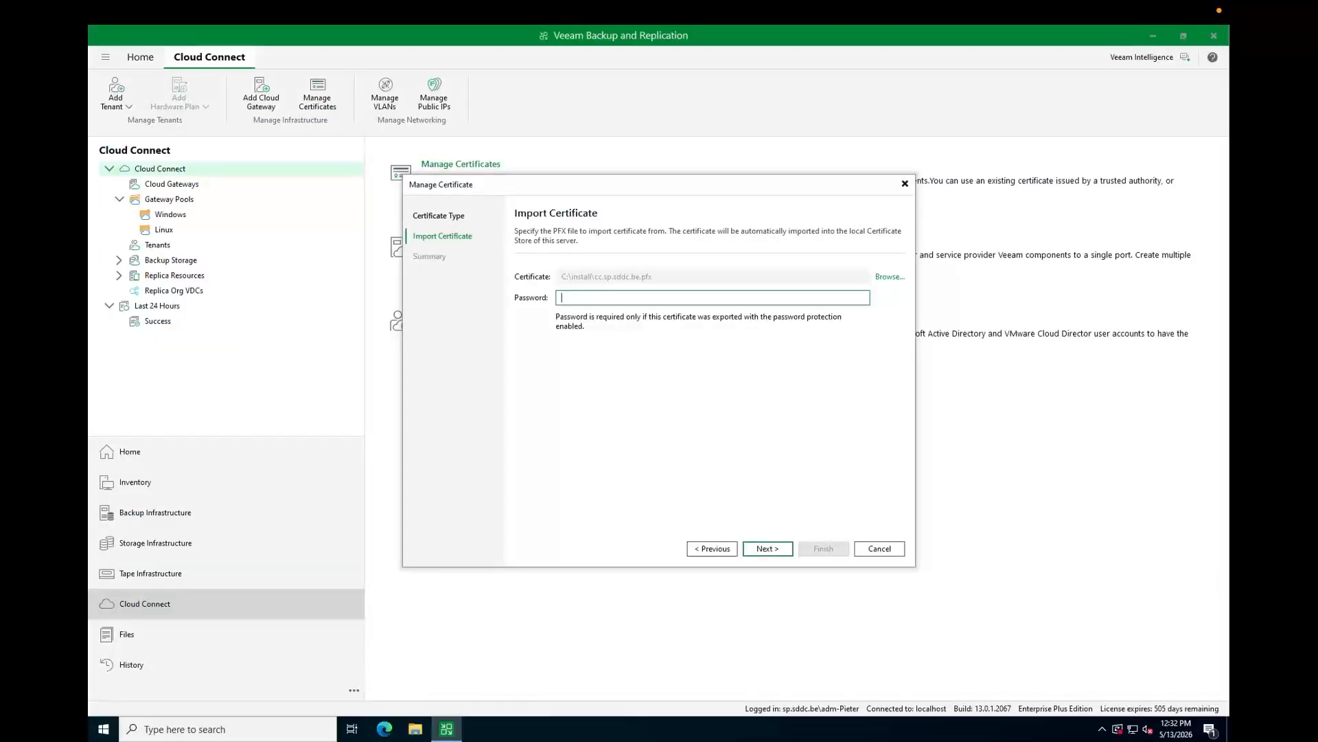
pyautogui.write('********')
pyautogui.press('Return')
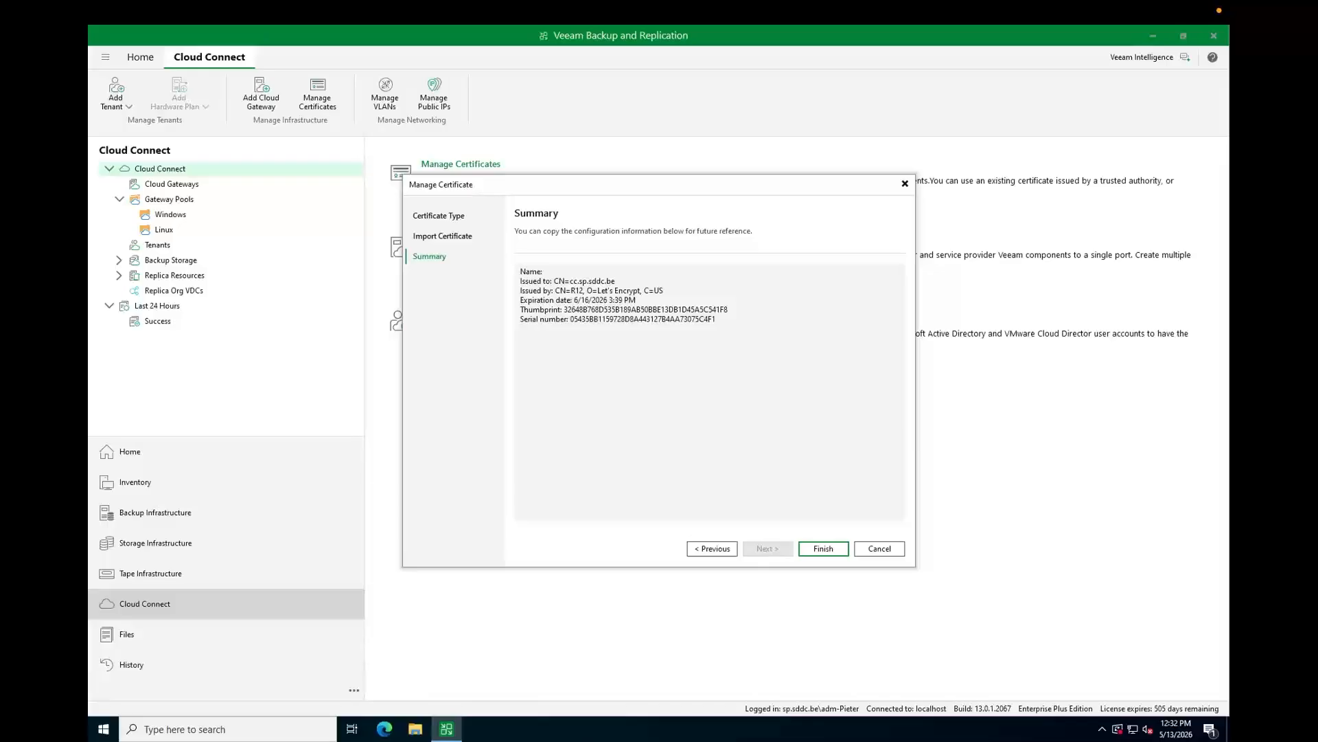
pyautogui.moveTo(593, 290); pyautogui.dragTo(642, 291)
pyautogui.click(690, 384)
pyautogui.click(824, 548)
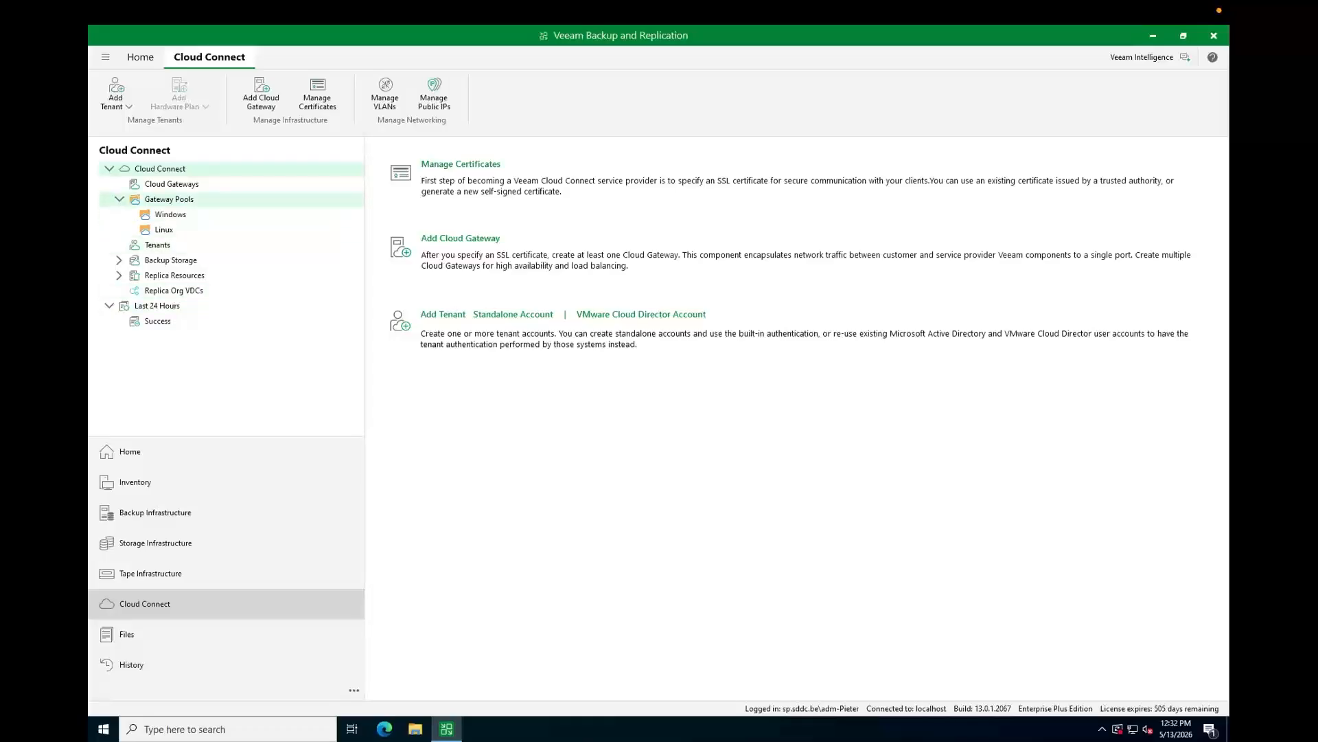
pyautogui.click(172, 184)
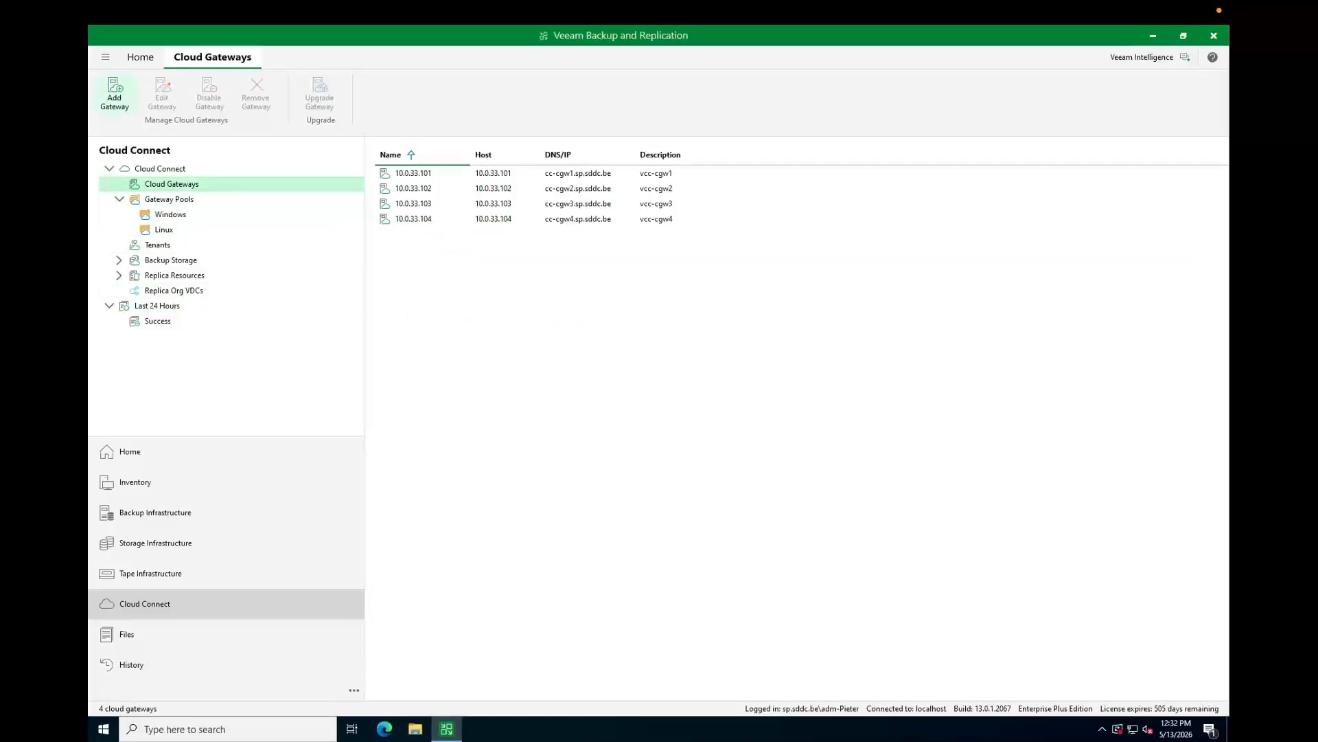
# - Cancel the New Cloud Gateway wizard unchanged, then open the actions for vcc-cgw1 (10.0.33.101)
pyautogui.click(114, 93)
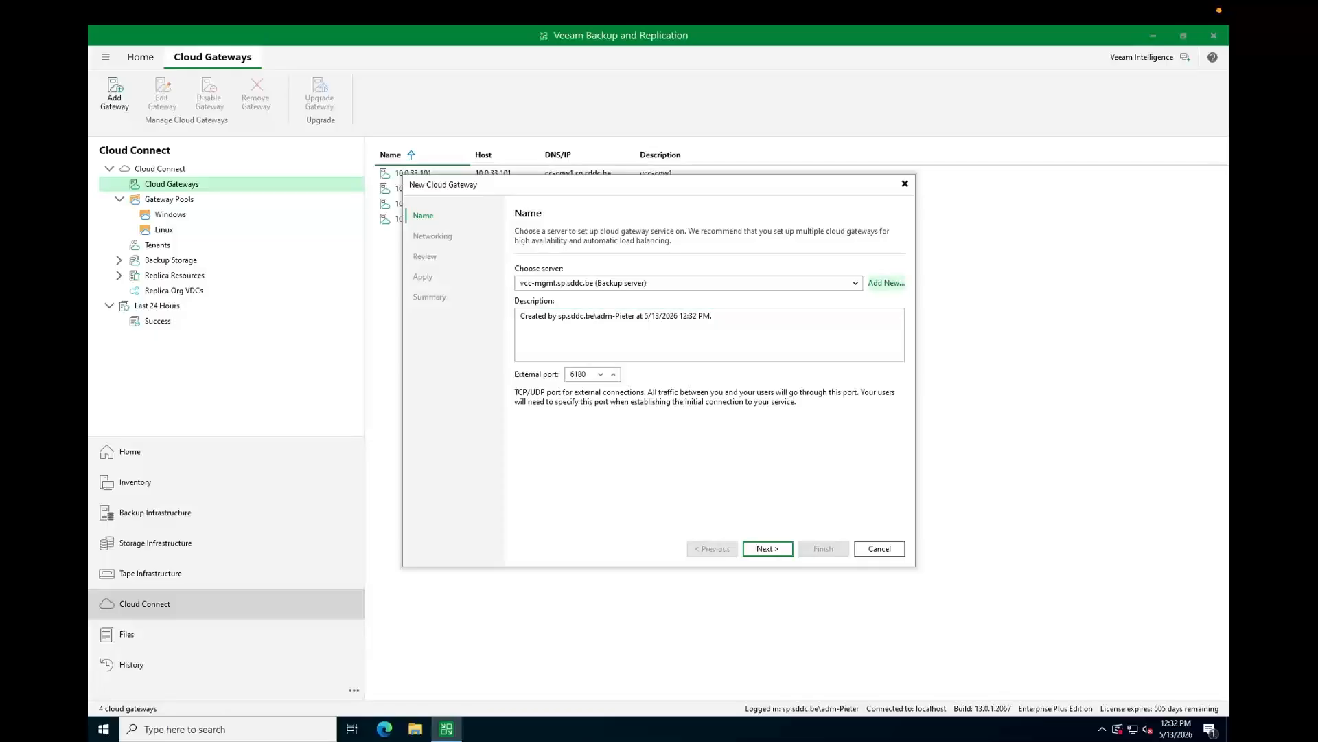
pyautogui.click(887, 283)
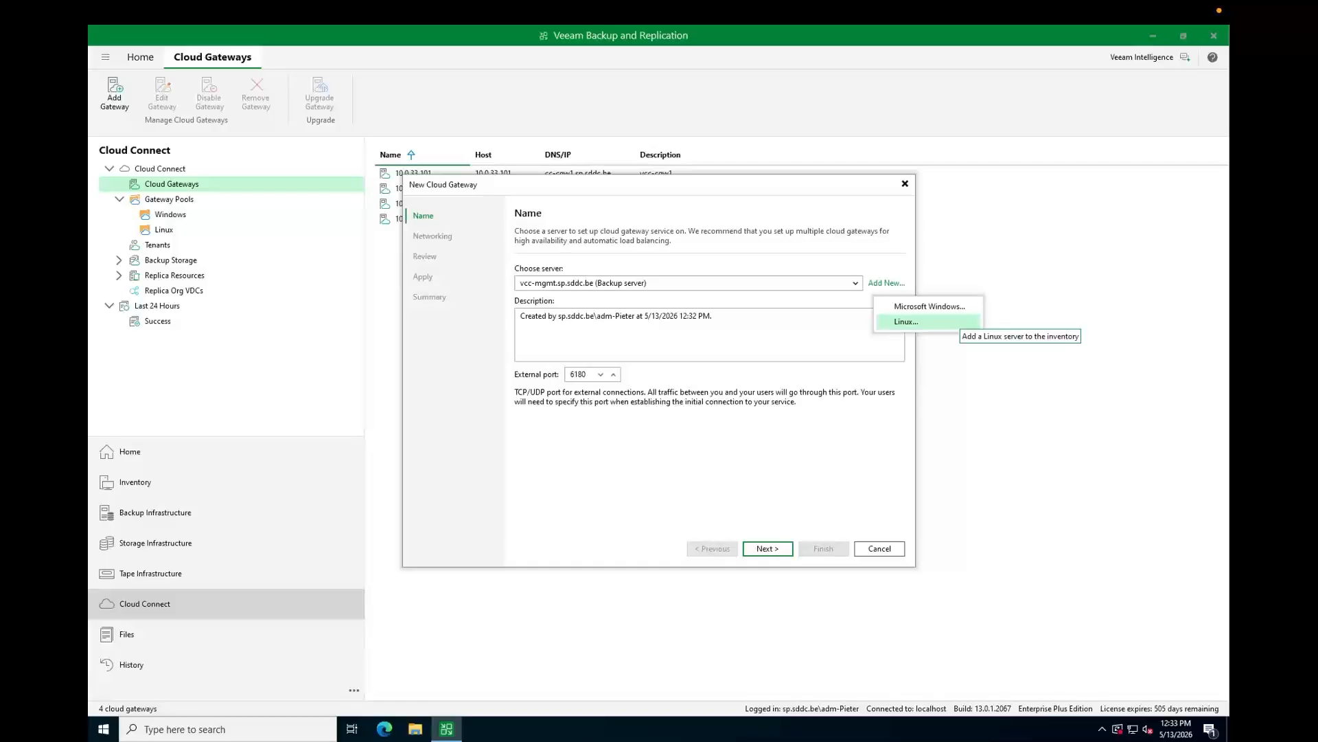
pyautogui.click(958, 321)
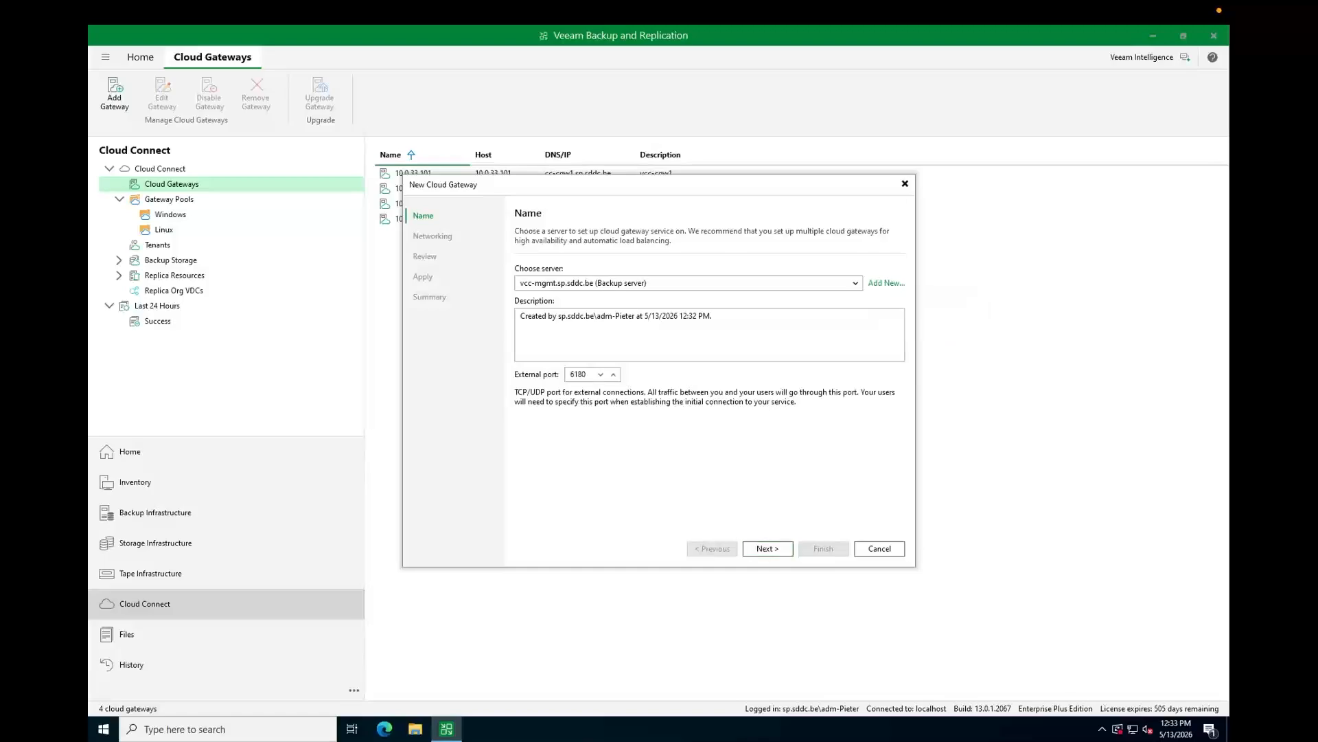
pyautogui.click(879, 548)
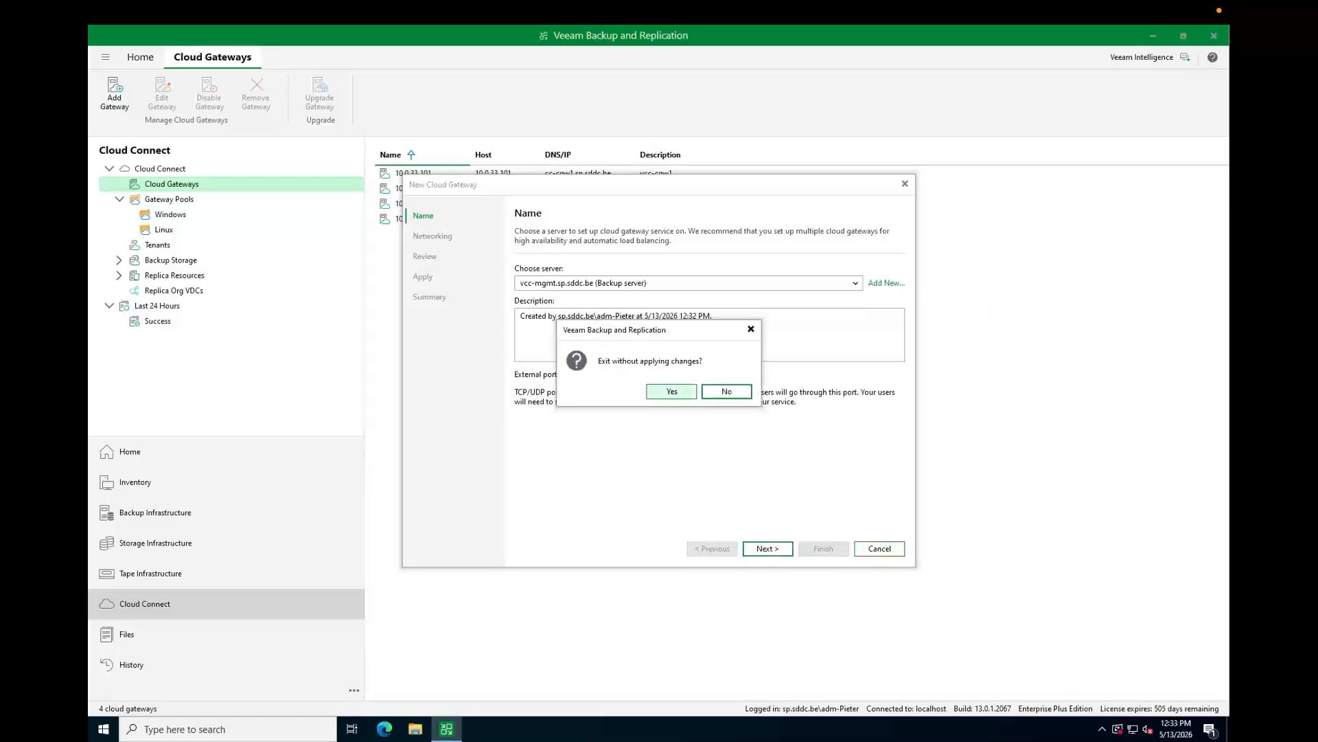
pyautogui.click(673, 390)
pyautogui.rightClick(426, 174)
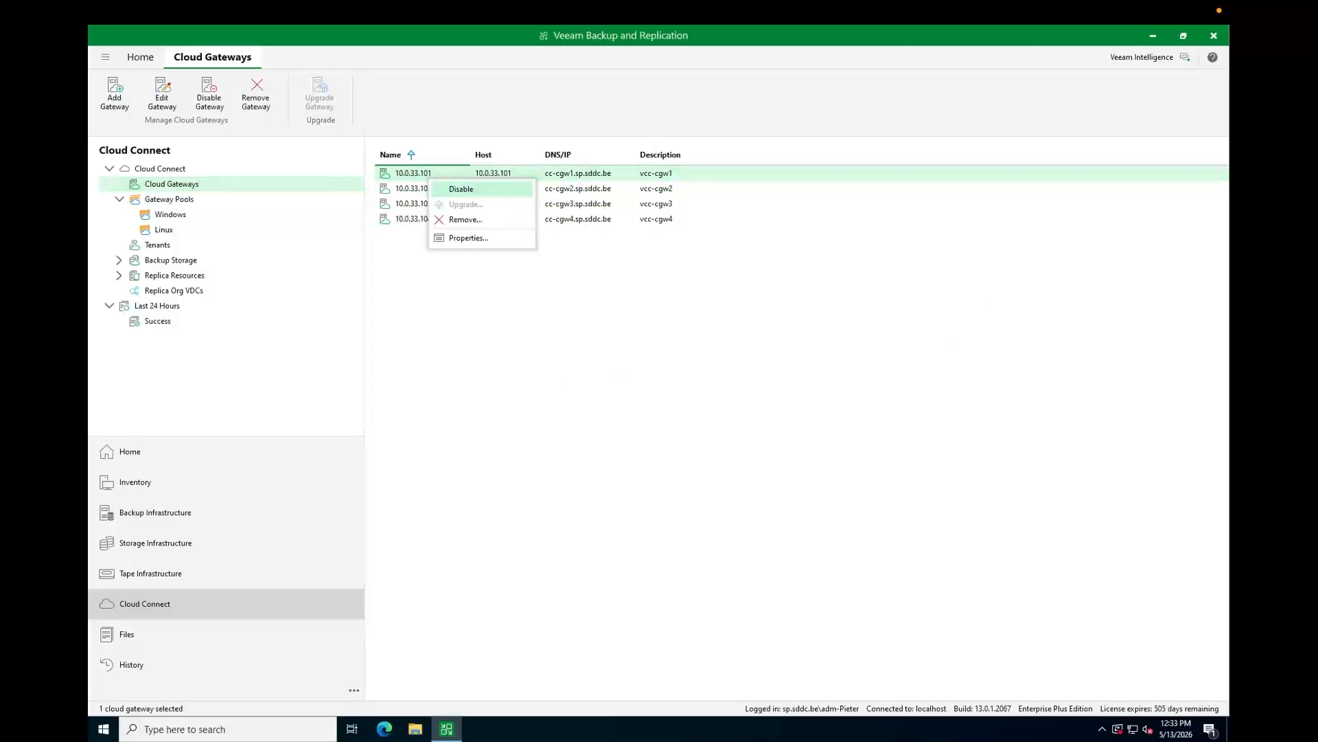
# - Open vcc-cgw1's settings and keep its DNS name cc-cgw1.sp.sddc.be unchanged
pyautogui.click(467, 238)
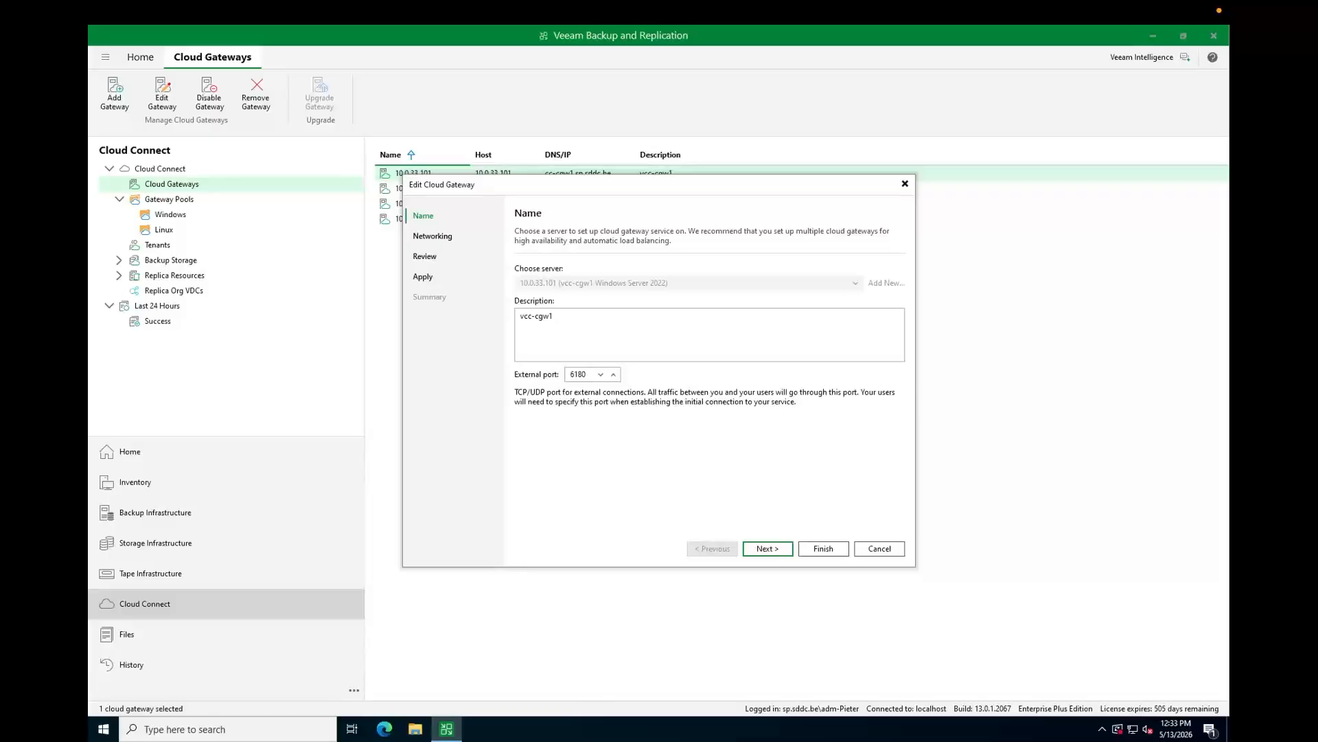
pyautogui.press('Return')
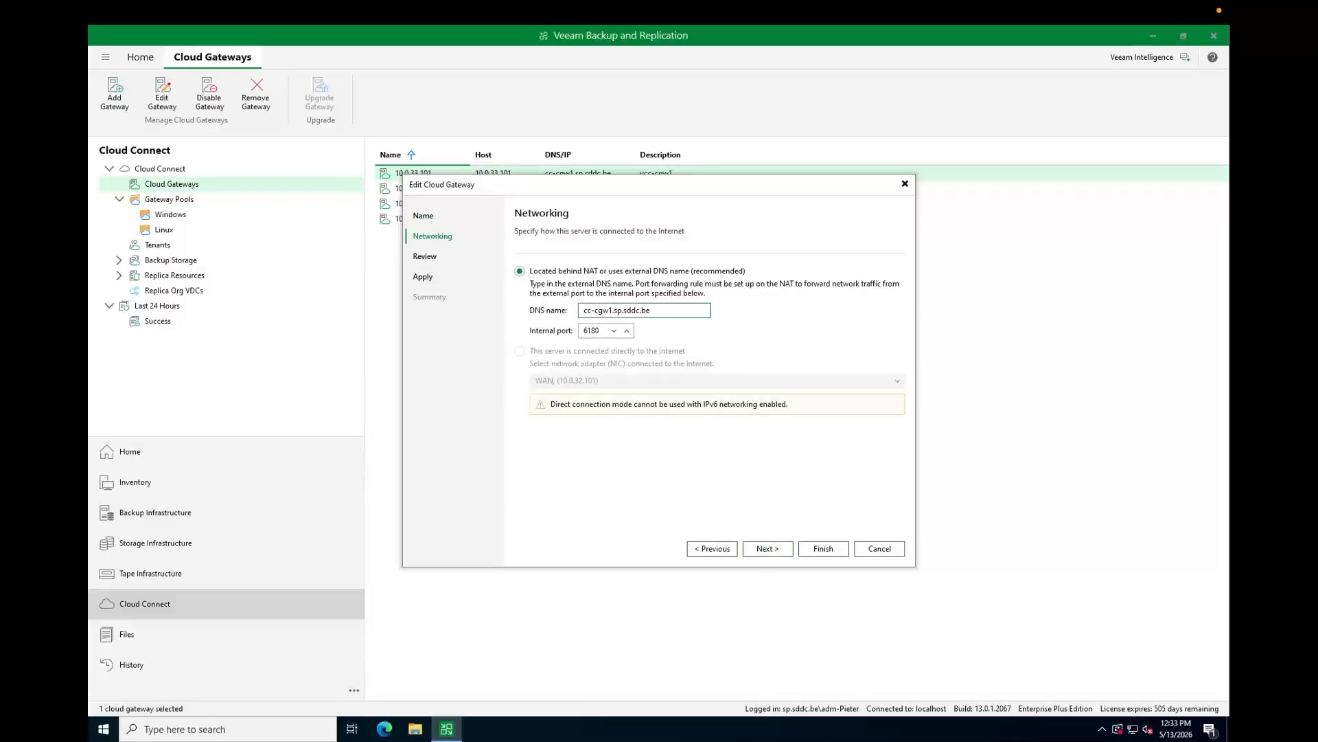
pyautogui.moveTo(652, 310); pyautogui.dragTo(582, 311)
pyautogui.click(653, 310)
pyautogui.moveTo(652, 310); pyautogui.dragTo(582, 310)
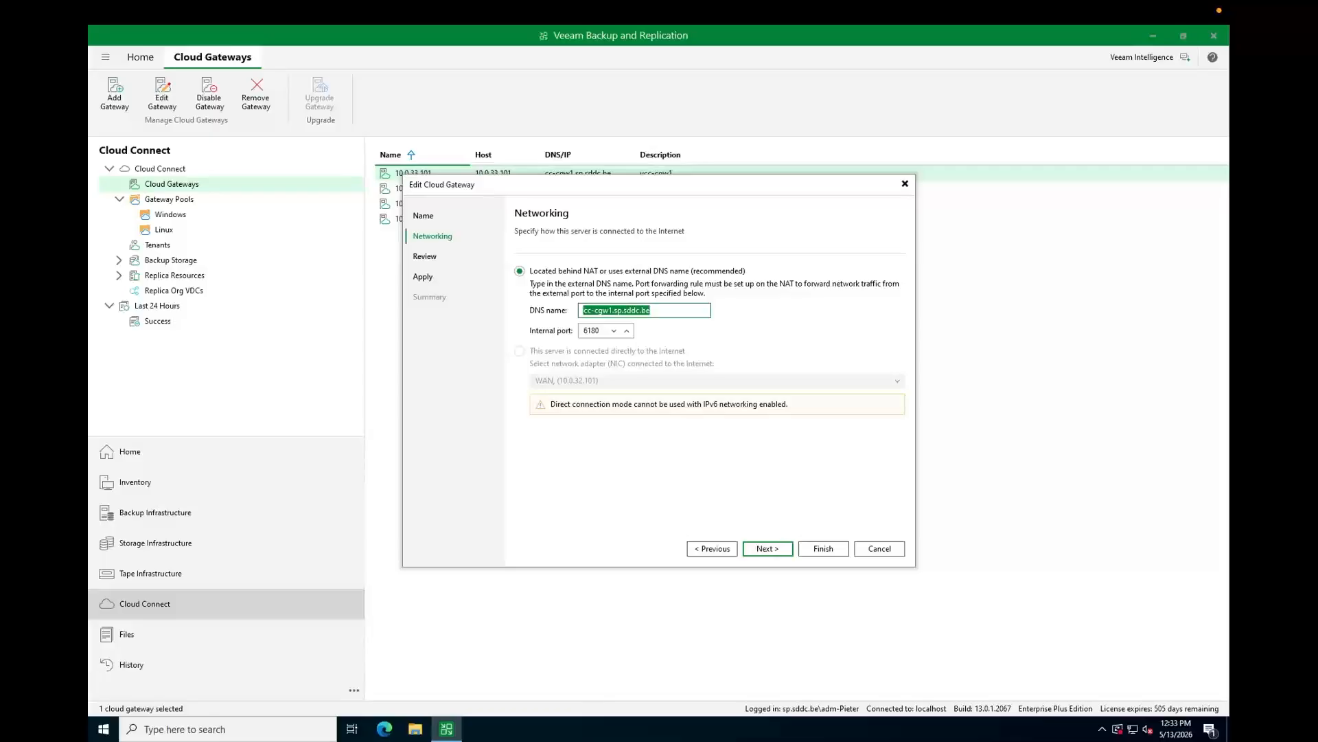
pyautogui.click(652, 311)
# - Apply the Cloud Gateway component configuration to vcc-cgw1 and finish the wizard
pyautogui.click(768, 548)
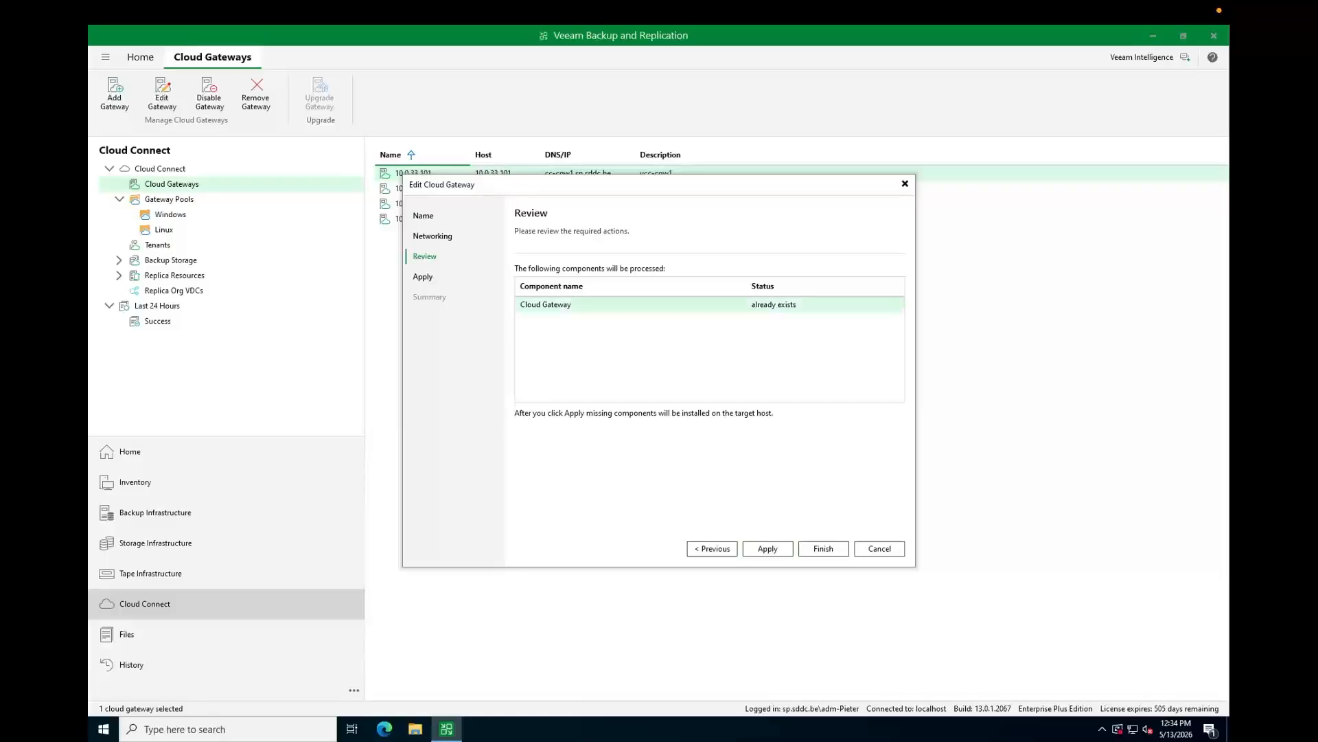
pyautogui.click(774, 305)
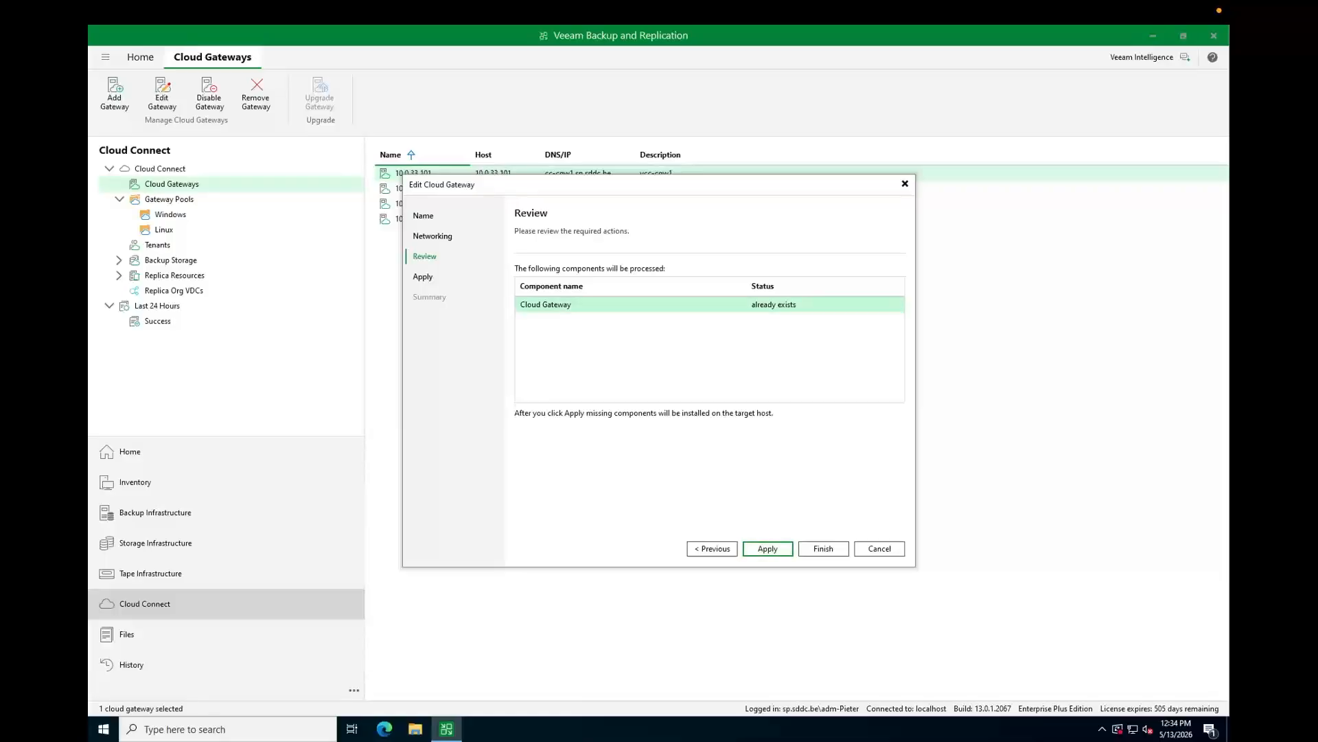
pyautogui.click(768, 548)
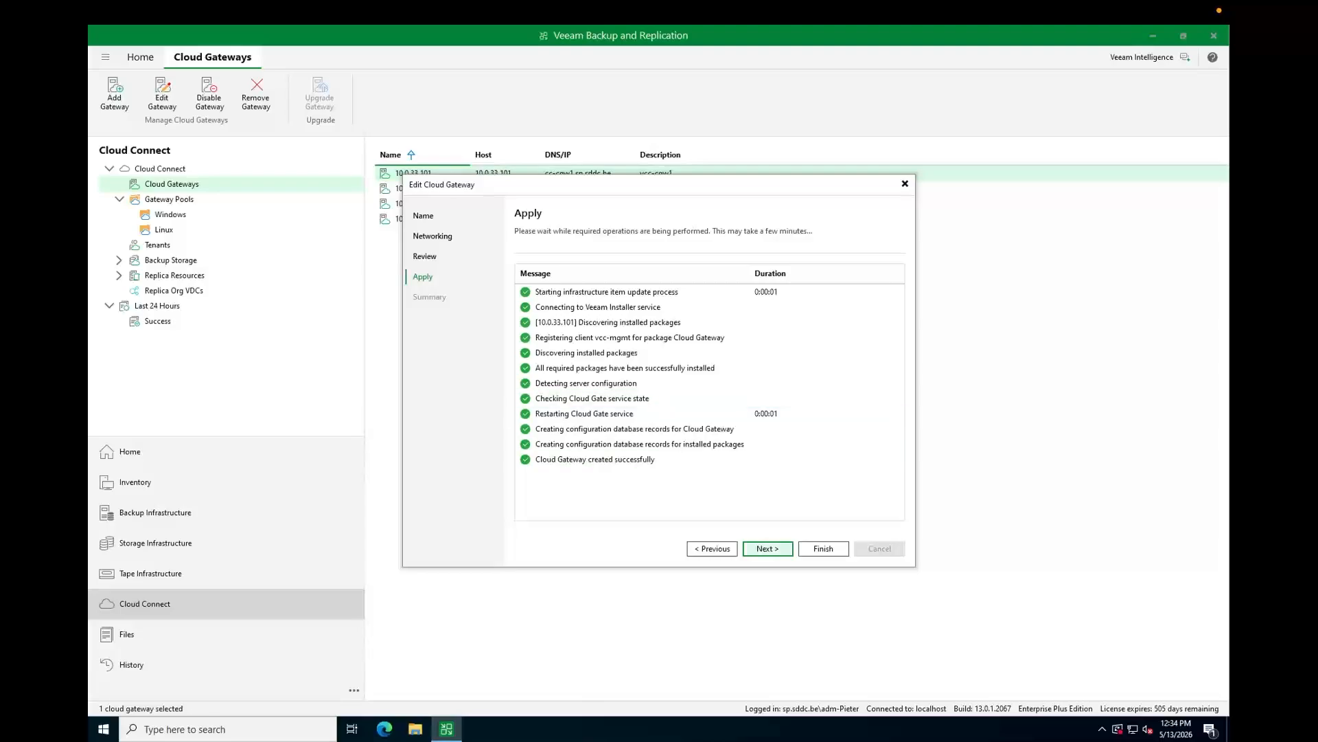
pyautogui.press('Return')
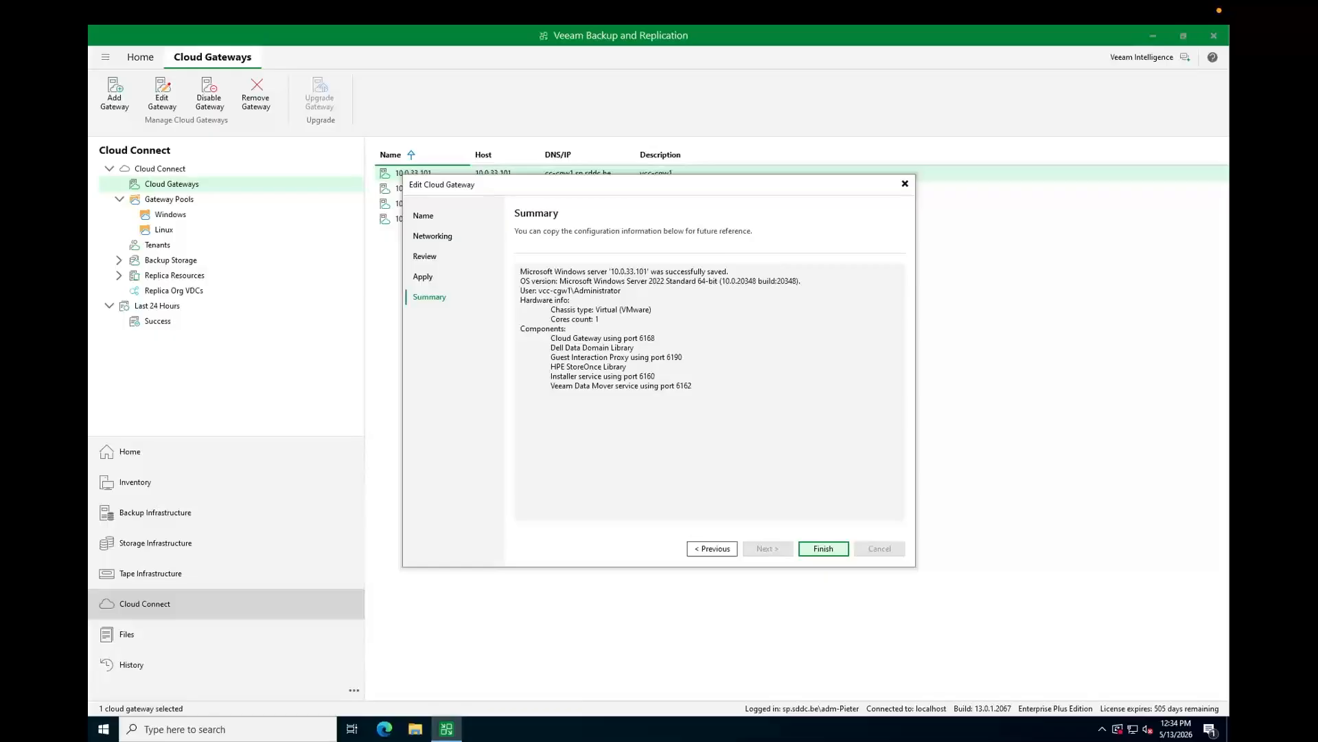
pyautogui.press('Return')
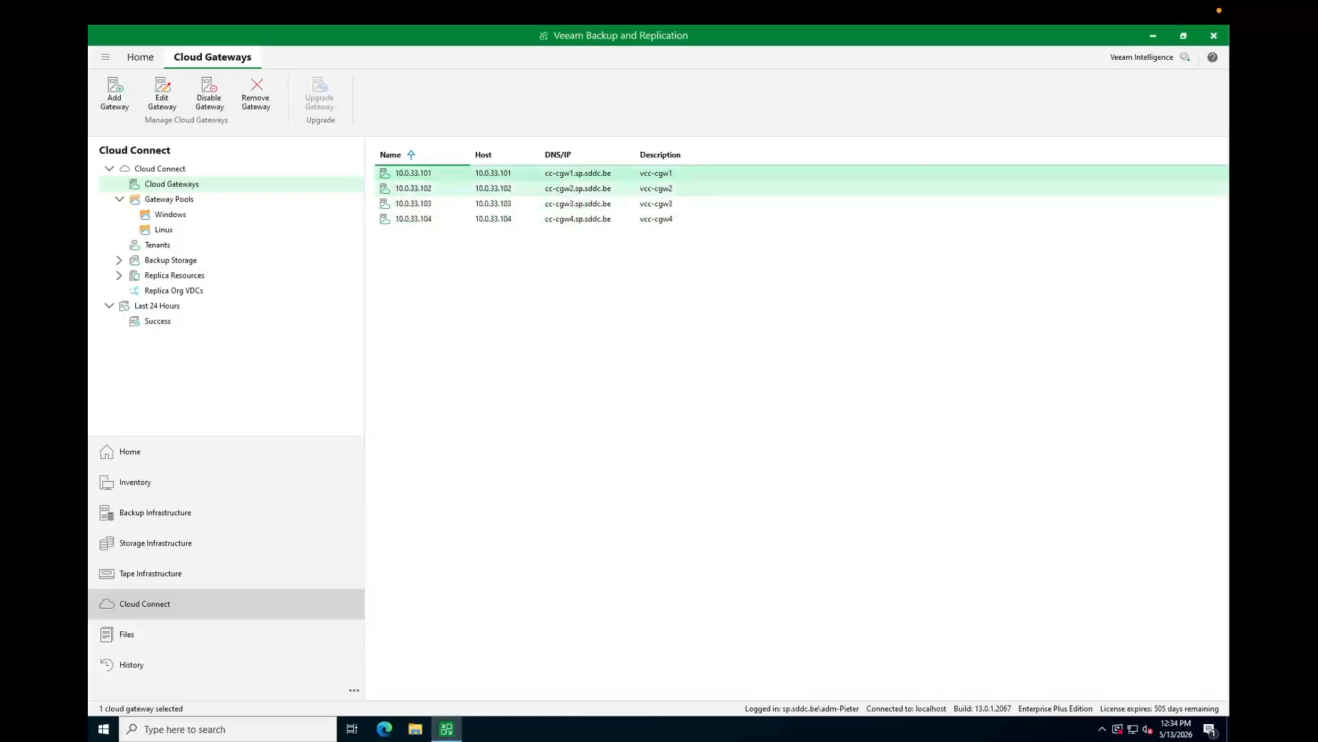
# - View vcc-cgw3 (10.0.33.103) networking settings, cancel without saving, then show Gateway Pools
pyautogui.rightClick(426, 206)
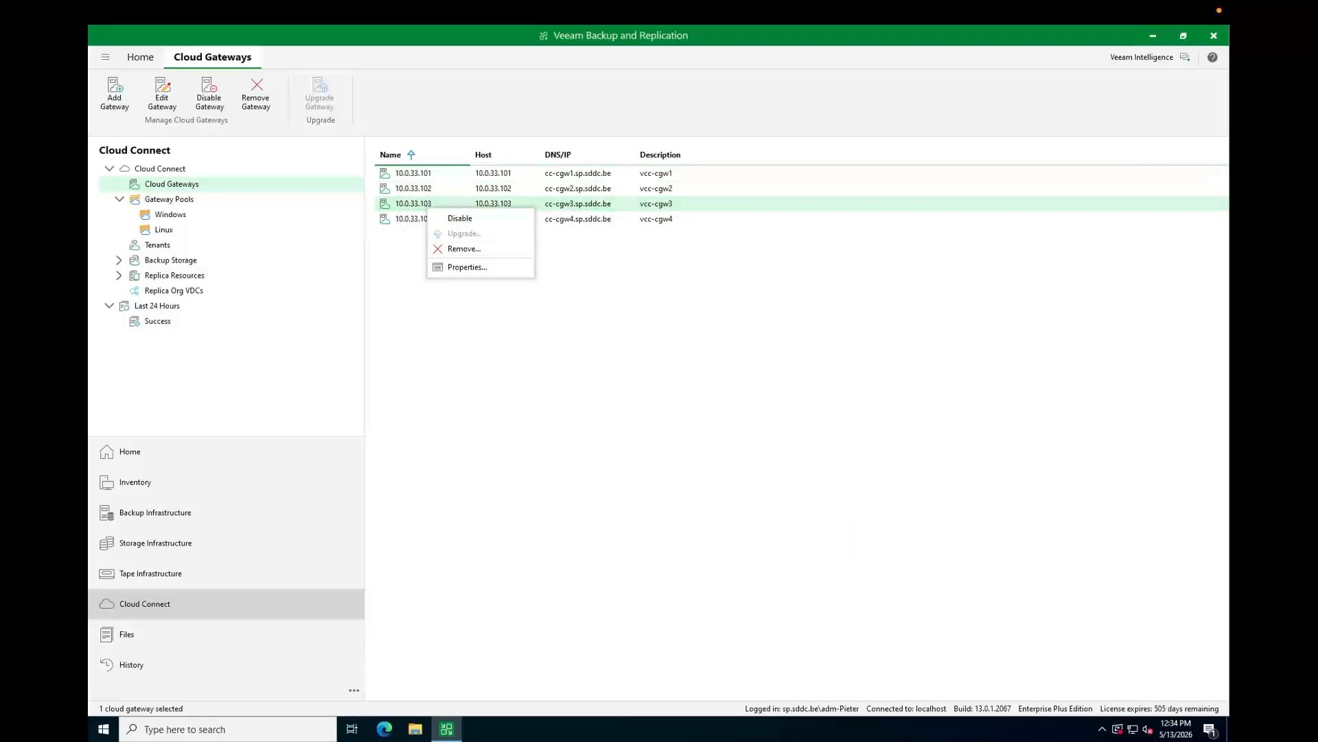
pyautogui.click(467, 267)
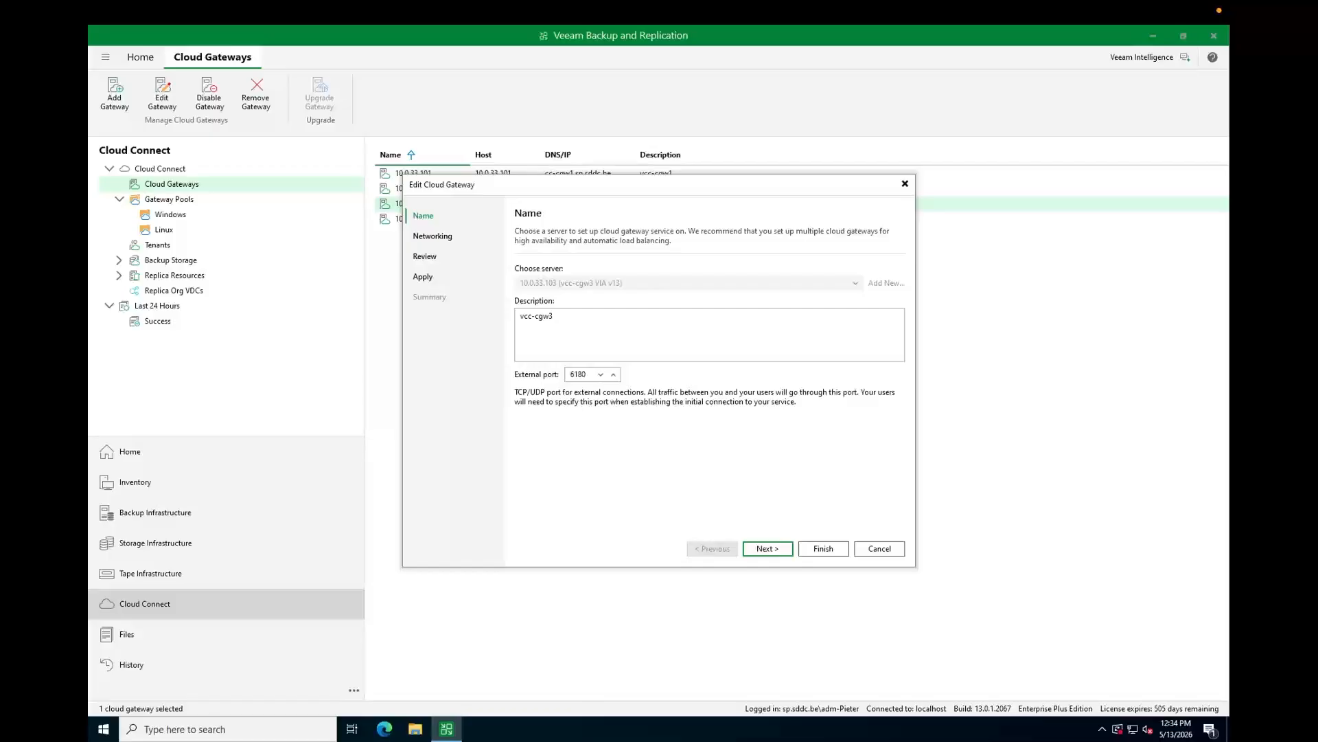
pyautogui.click(768, 548)
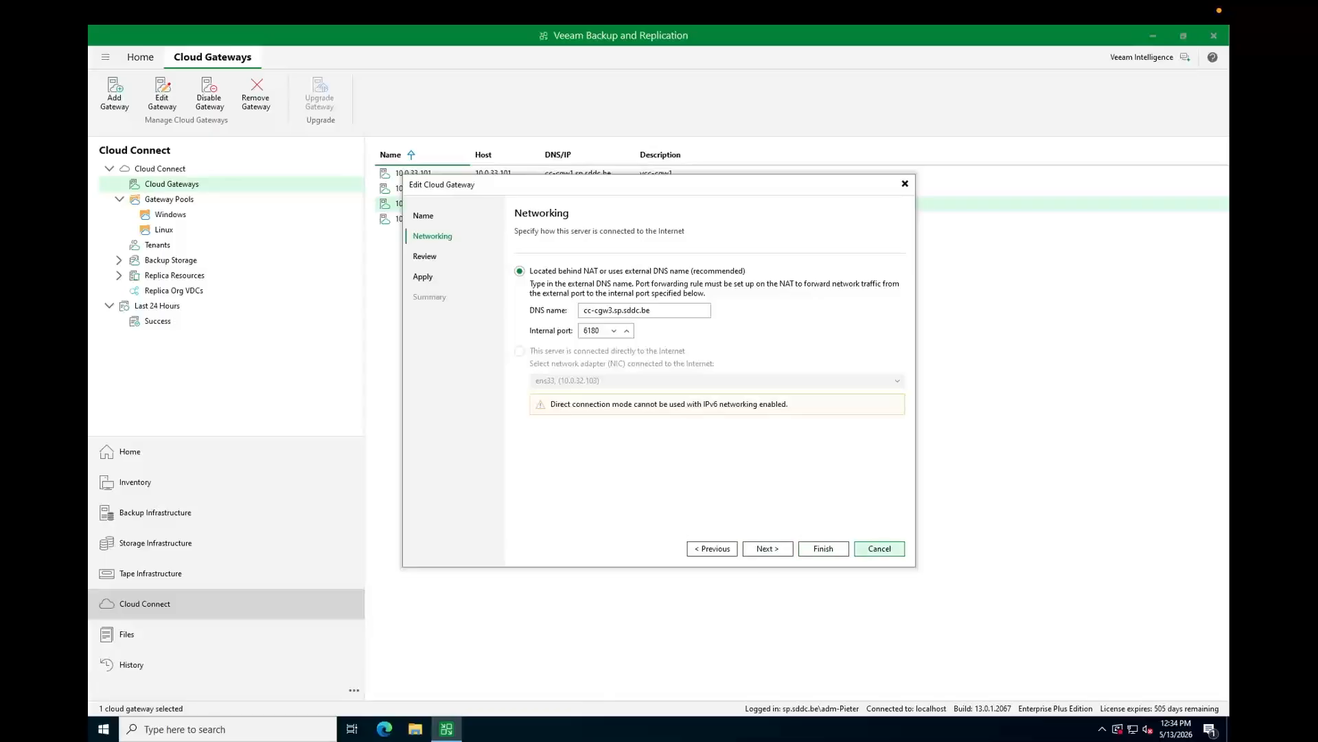
pyautogui.click(879, 548)
pyautogui.click(672, 390)
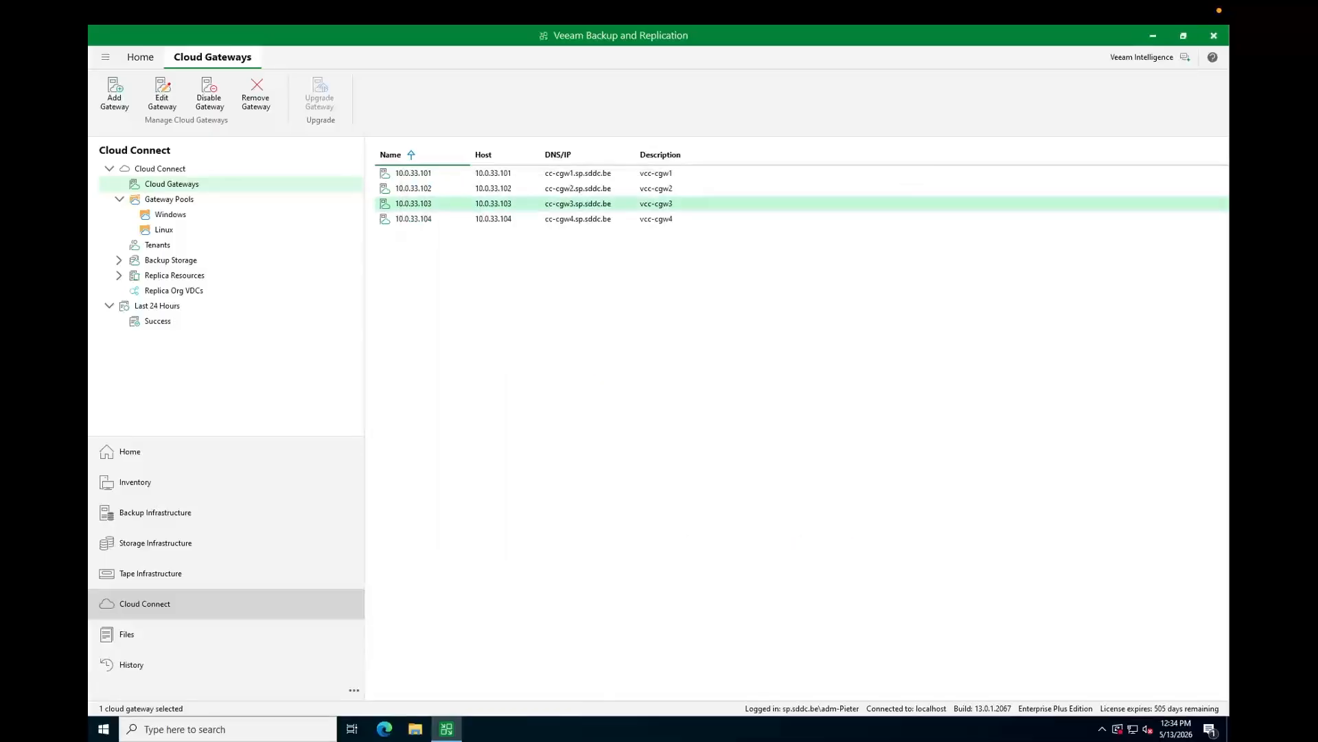
pyautogui.click(169, 199)
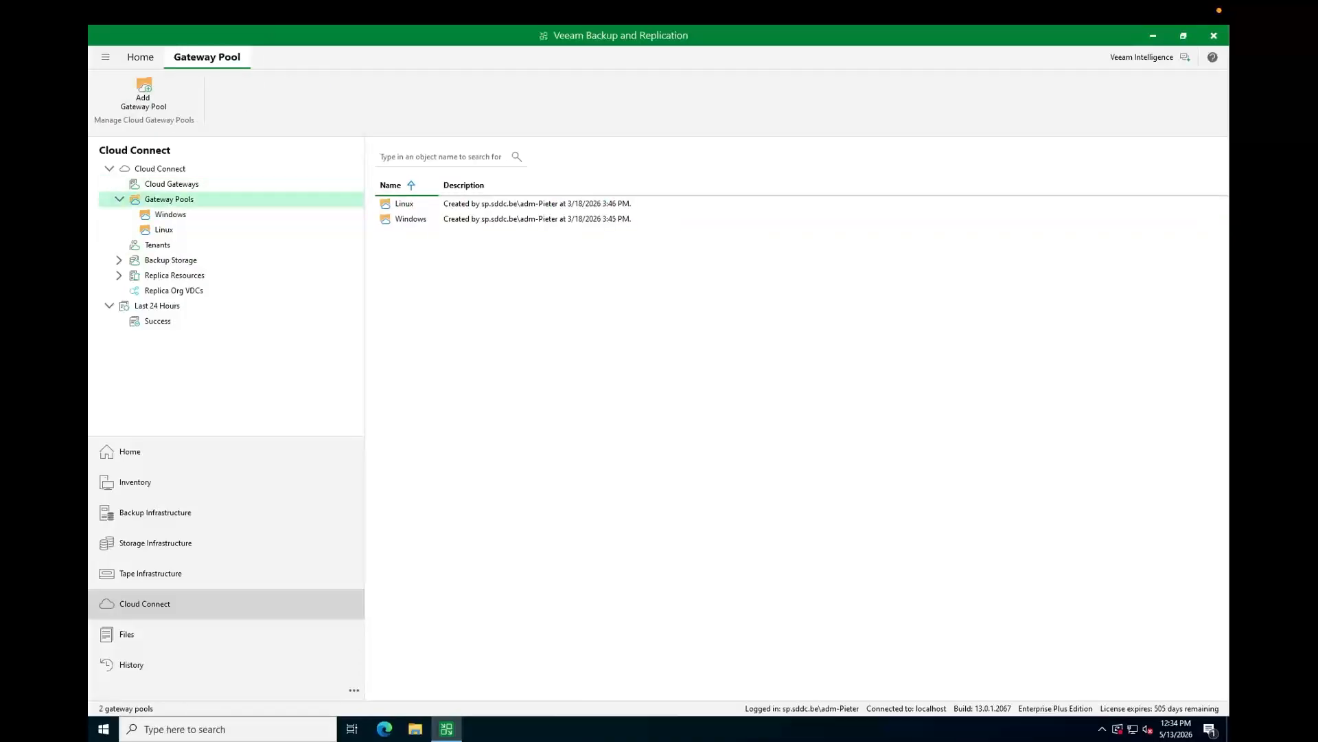
# - Start a new gateway pool with 10.0.33.101 ticked, then discard it
pyautogui.click(143, 92)
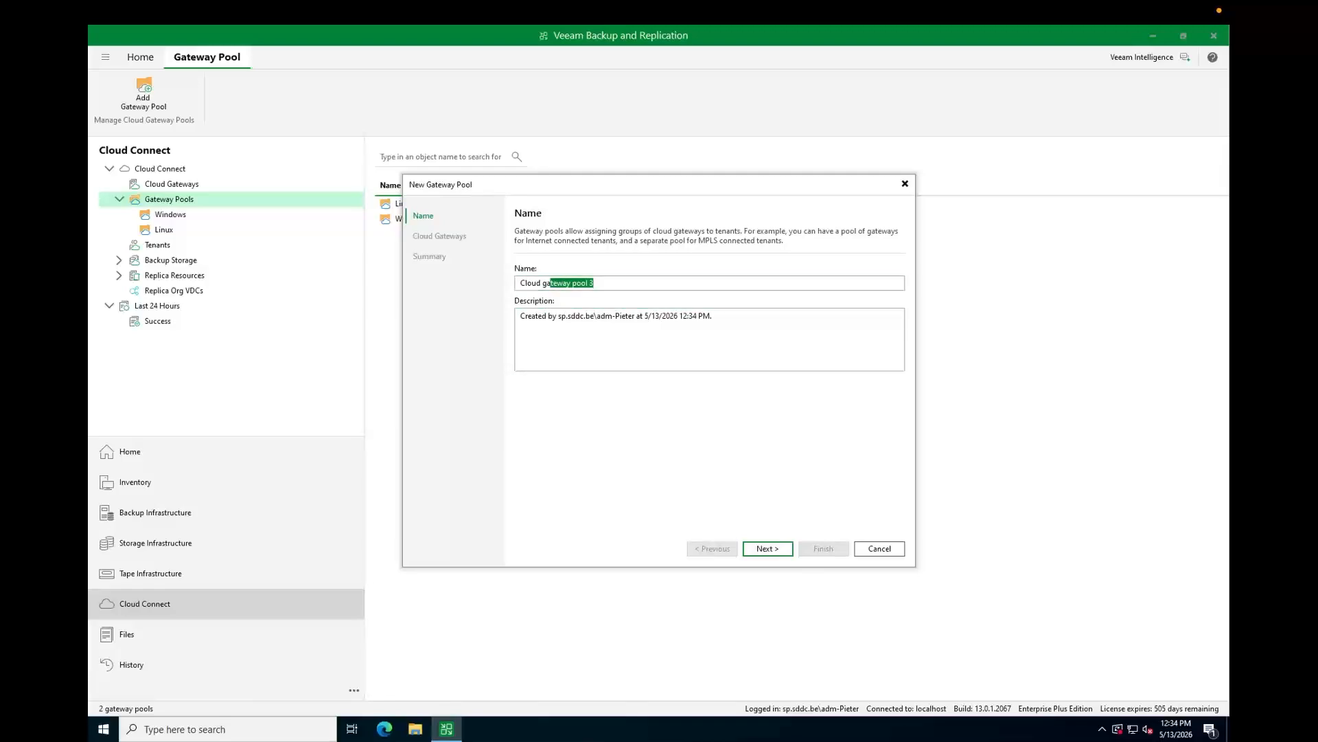
pyautogui.click(768, 548)
pyautogui.click(525, 303)
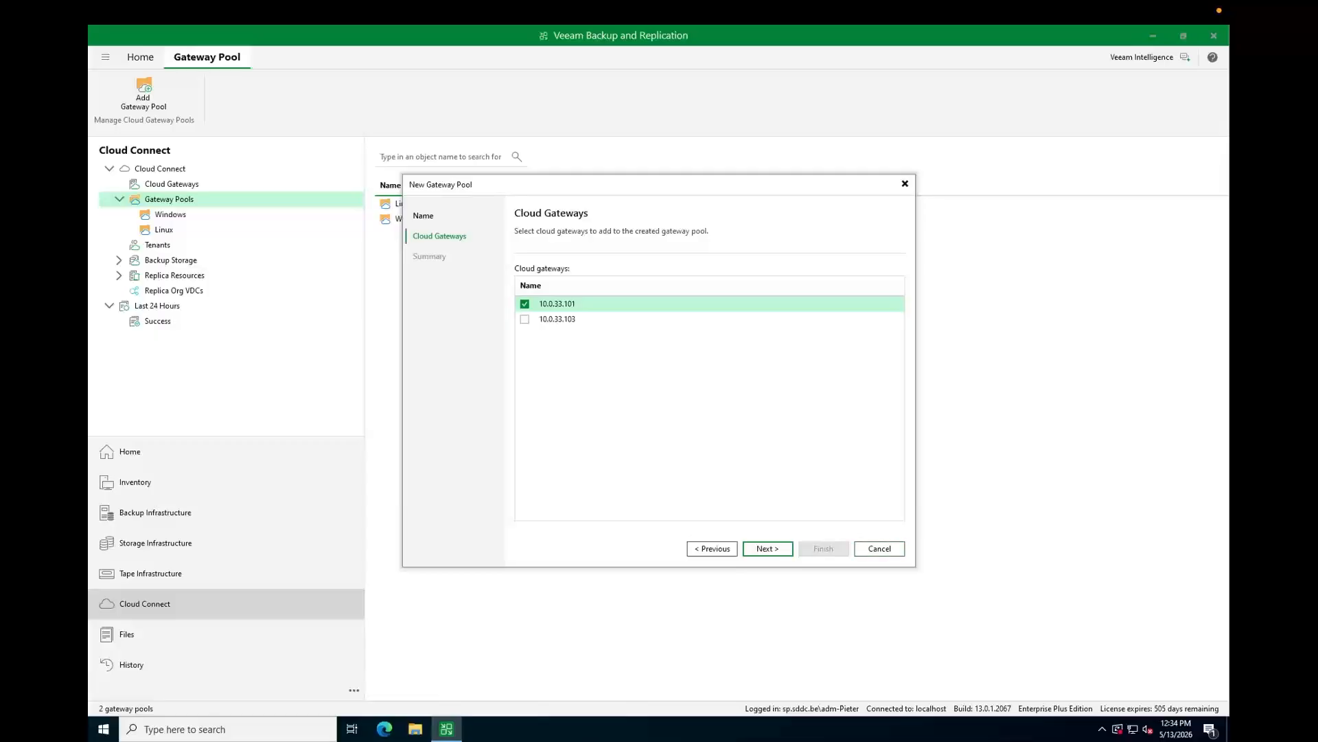
pyautogui.click(879, 548)
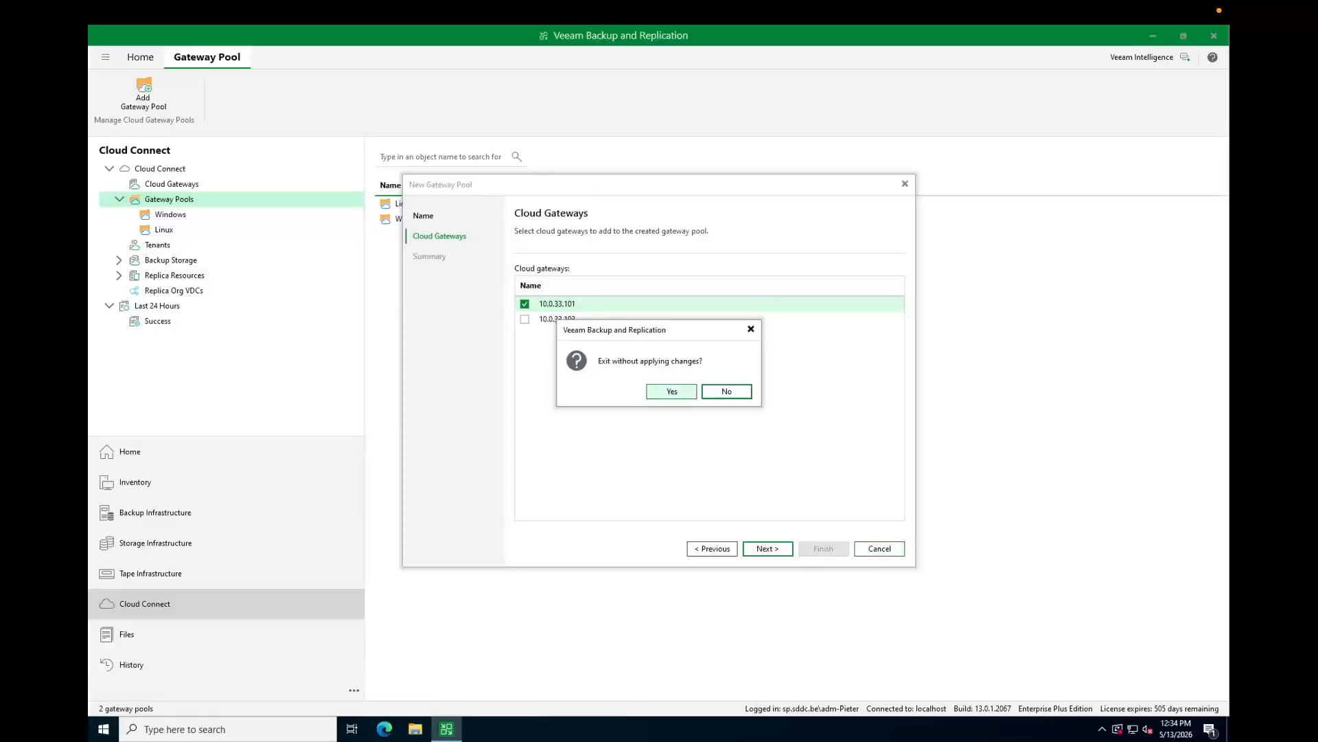
pyautogui.click(671, 390)
# - Inspect the Windows (vcc-cgw2) and Linux (vcc-cgw4) pools, then return to Cloud Gateways
pyautogui.click(170, 214)
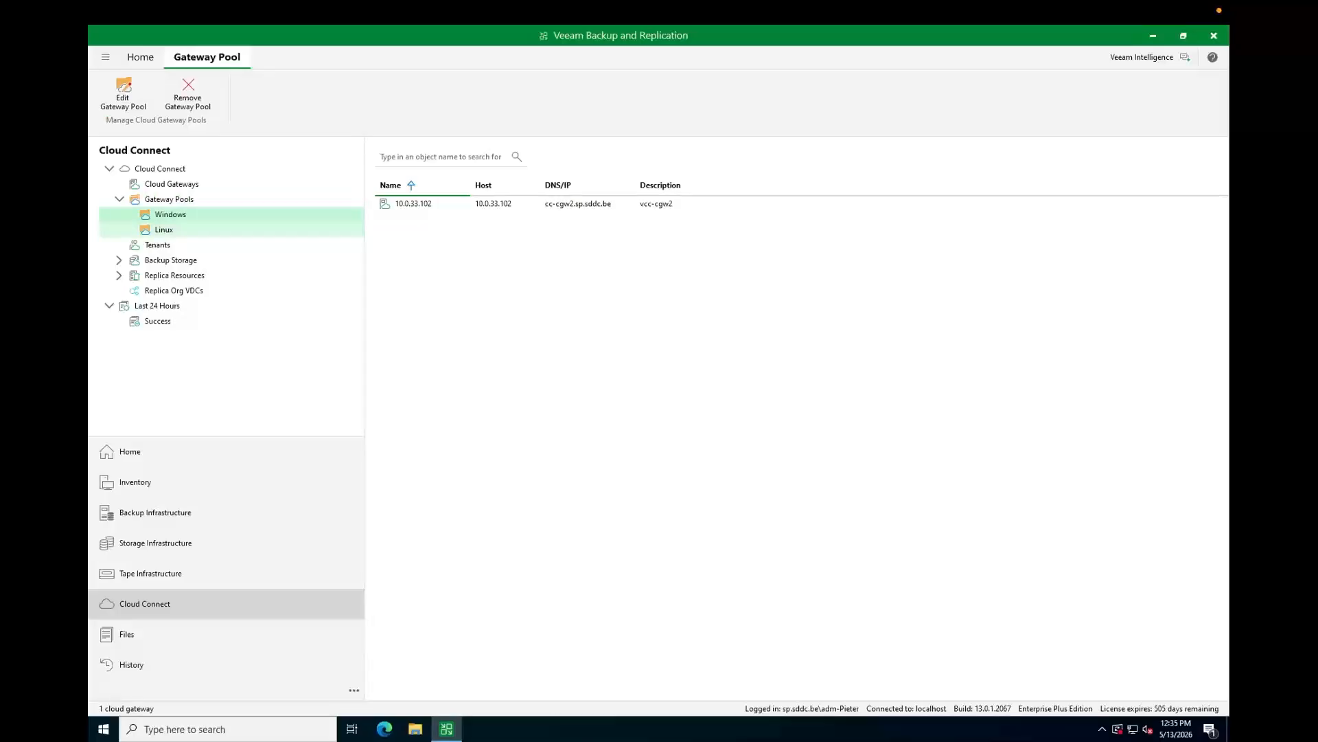
pyautogui.click(164, 229)
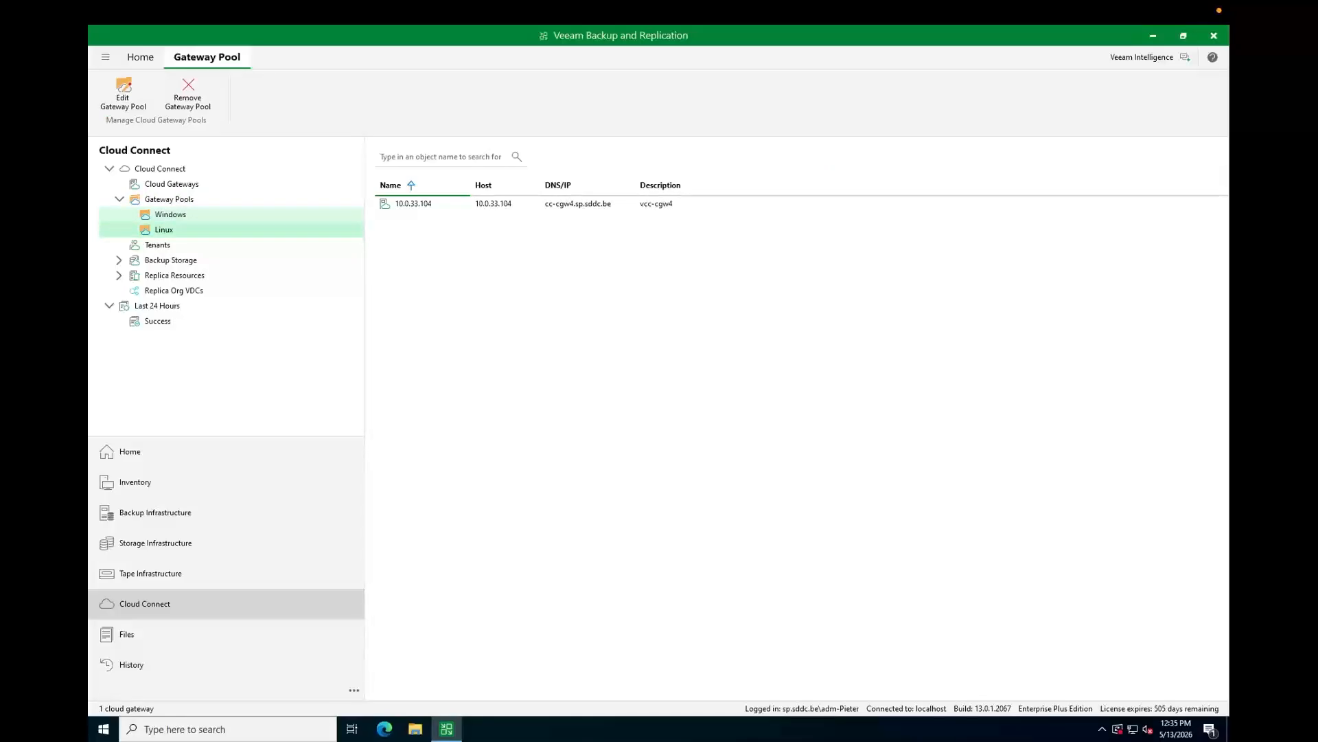
pyautogui.click(170, 214)
pyautogui.click(169, 199)
pyautogui.click(172, 184)
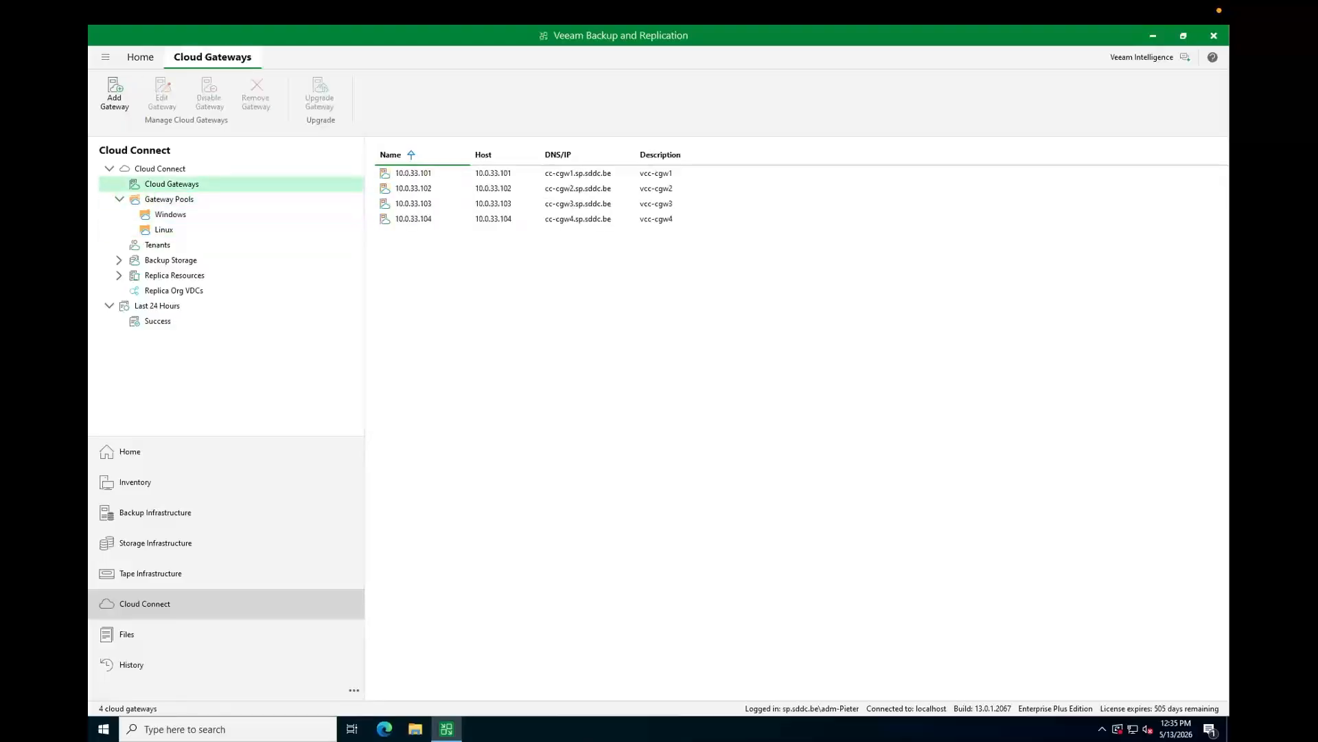